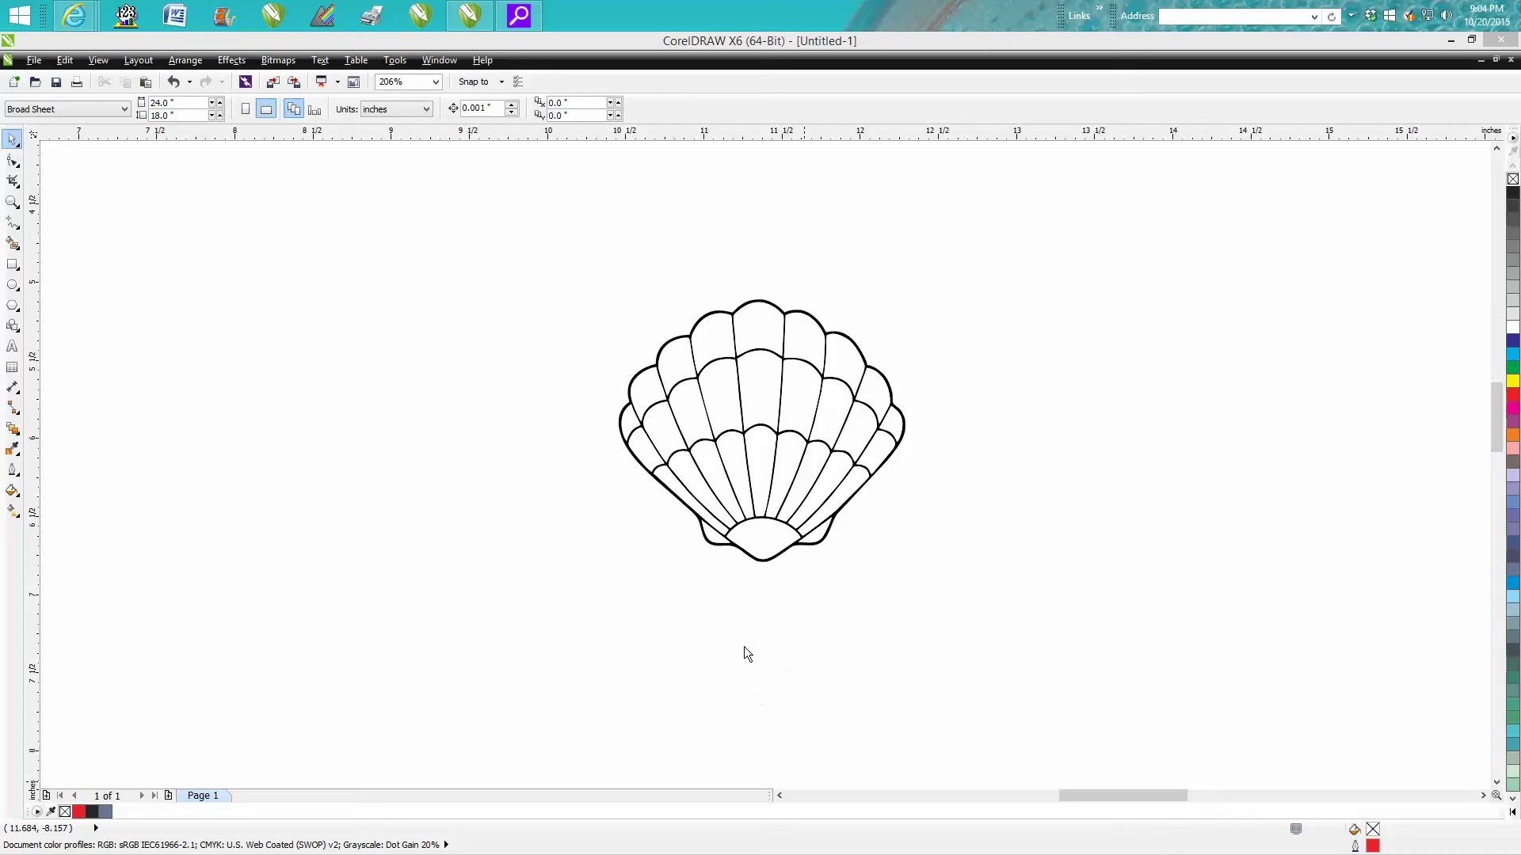
# - Marquee-select the entire 31-object seashell group on the page
pyautogui.click(781, 435)
pyautogui.click(781, 437)
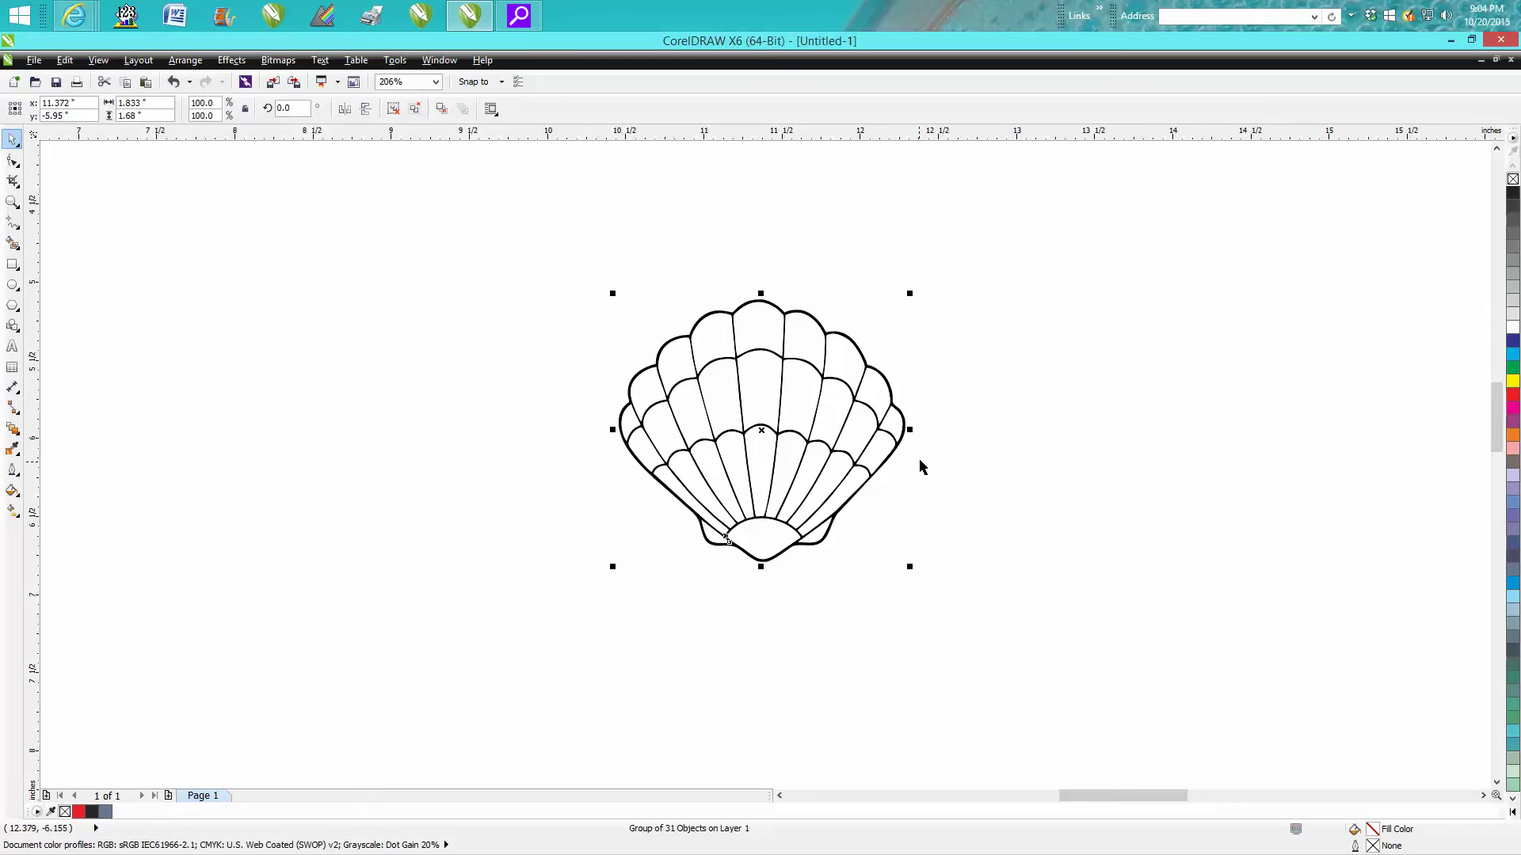
pyautogui.moveTo(590, 270); pyautogui.dragTo(977, 610)
# - Ungroup the seashell, reselect all 31 pieces, and create a boundary curve around them
pyautogui.click(186, 60)
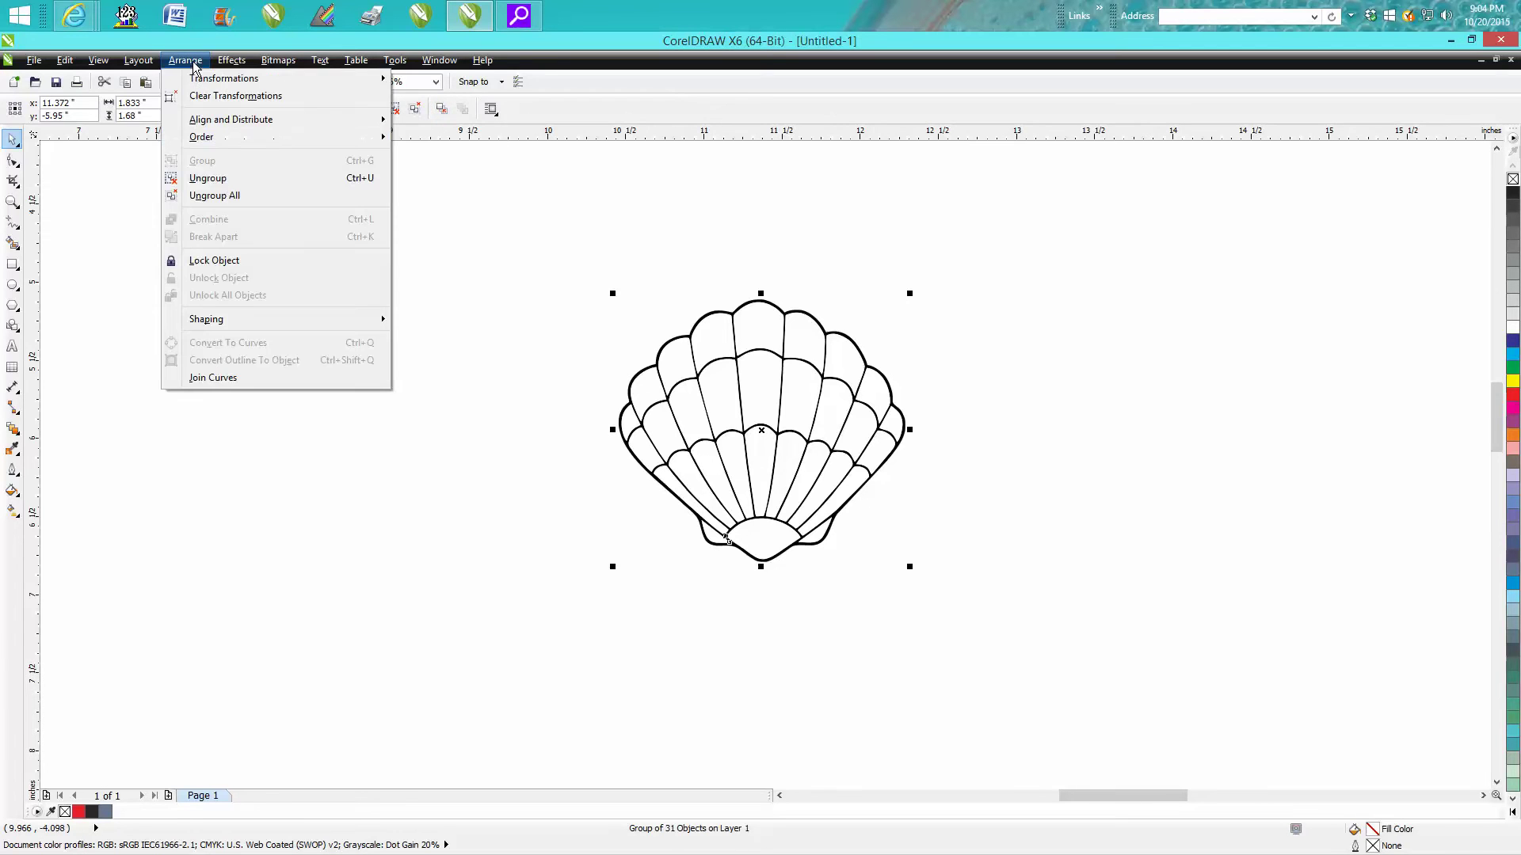
pyautogui.click(218, 174)
pyautogui.moveTo(555, 255); pyautogui.dragTo(978, 591)
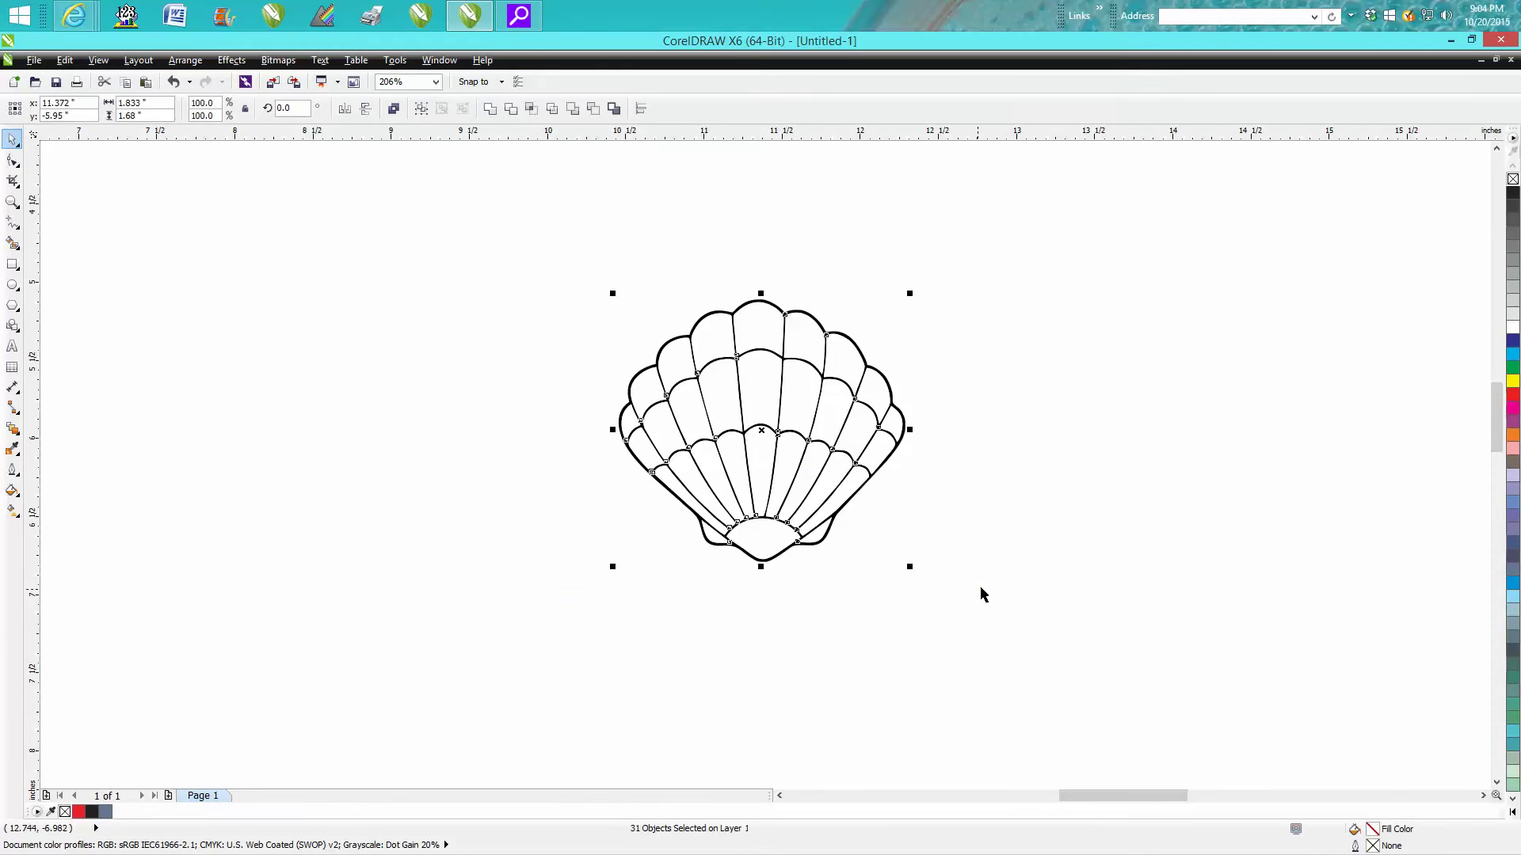
pyautogui.click(615, 110)
# - Zoom in on the seashell and drag the red boundary outline to its right
pyautogui.click(12, 202)
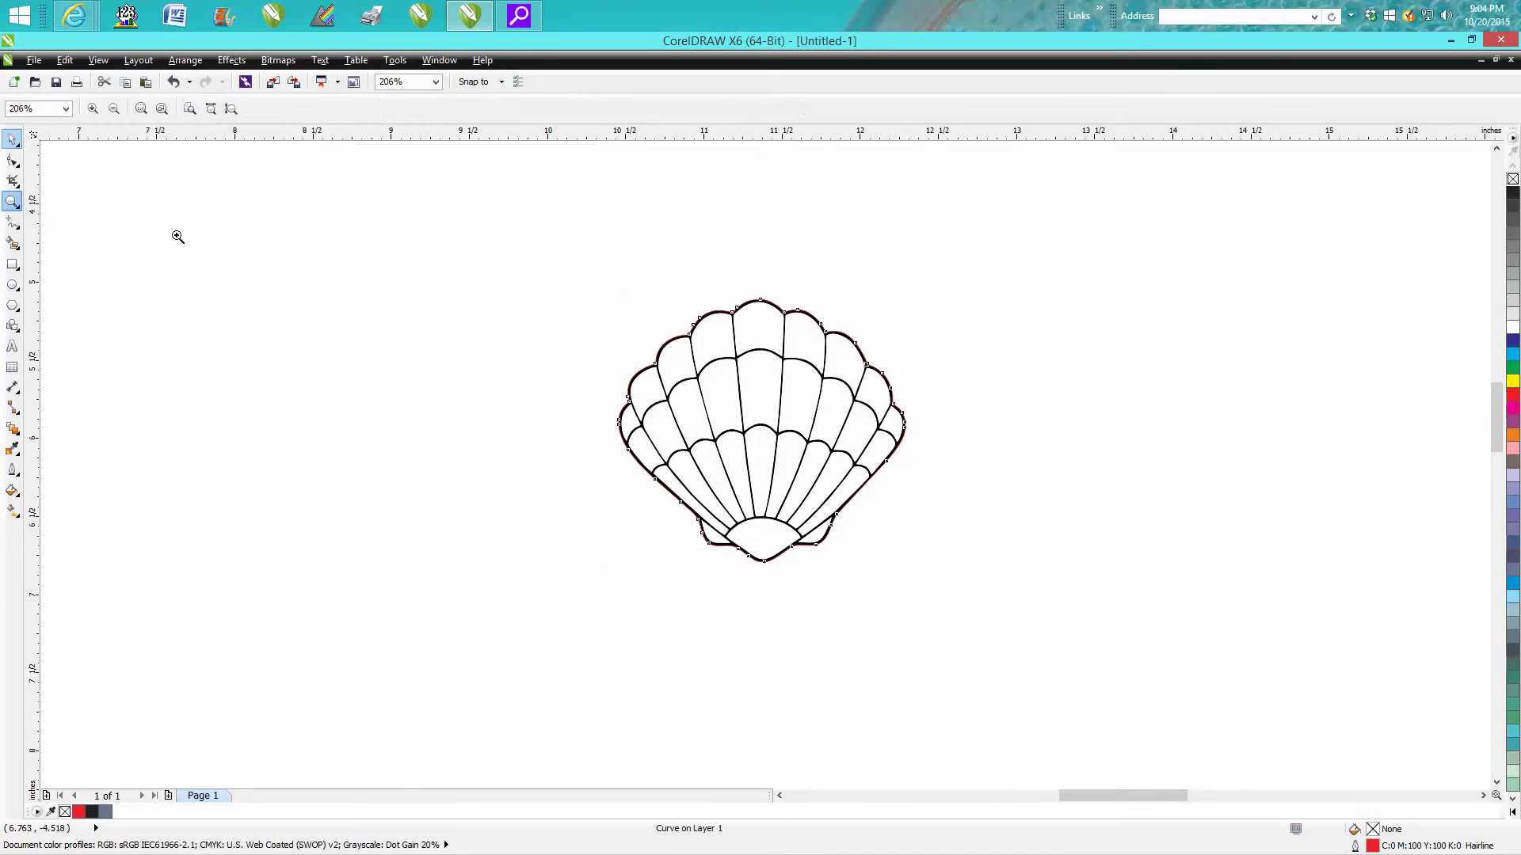
pyautogui.moveTo(594, 275); pyautogui.dragTo(947, 538)
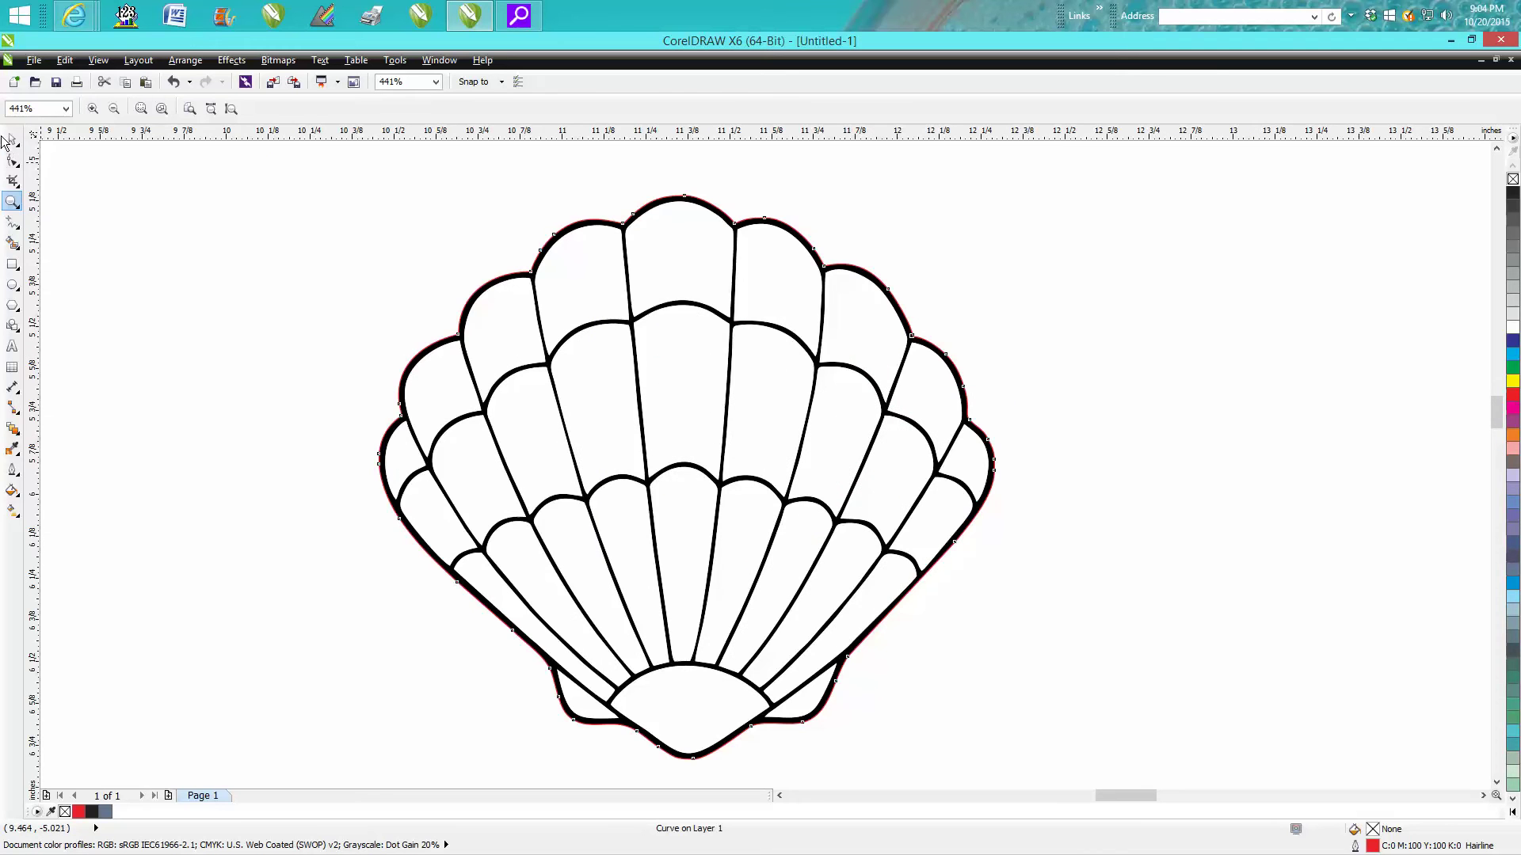
pyautogui.press('space')
pyautogui.moveTo(693, 473); pyautogui.dragTo(1013, 502)
# - Move the red outline further right and reselect all the shell pieces
pyautogui.click(720, 317)
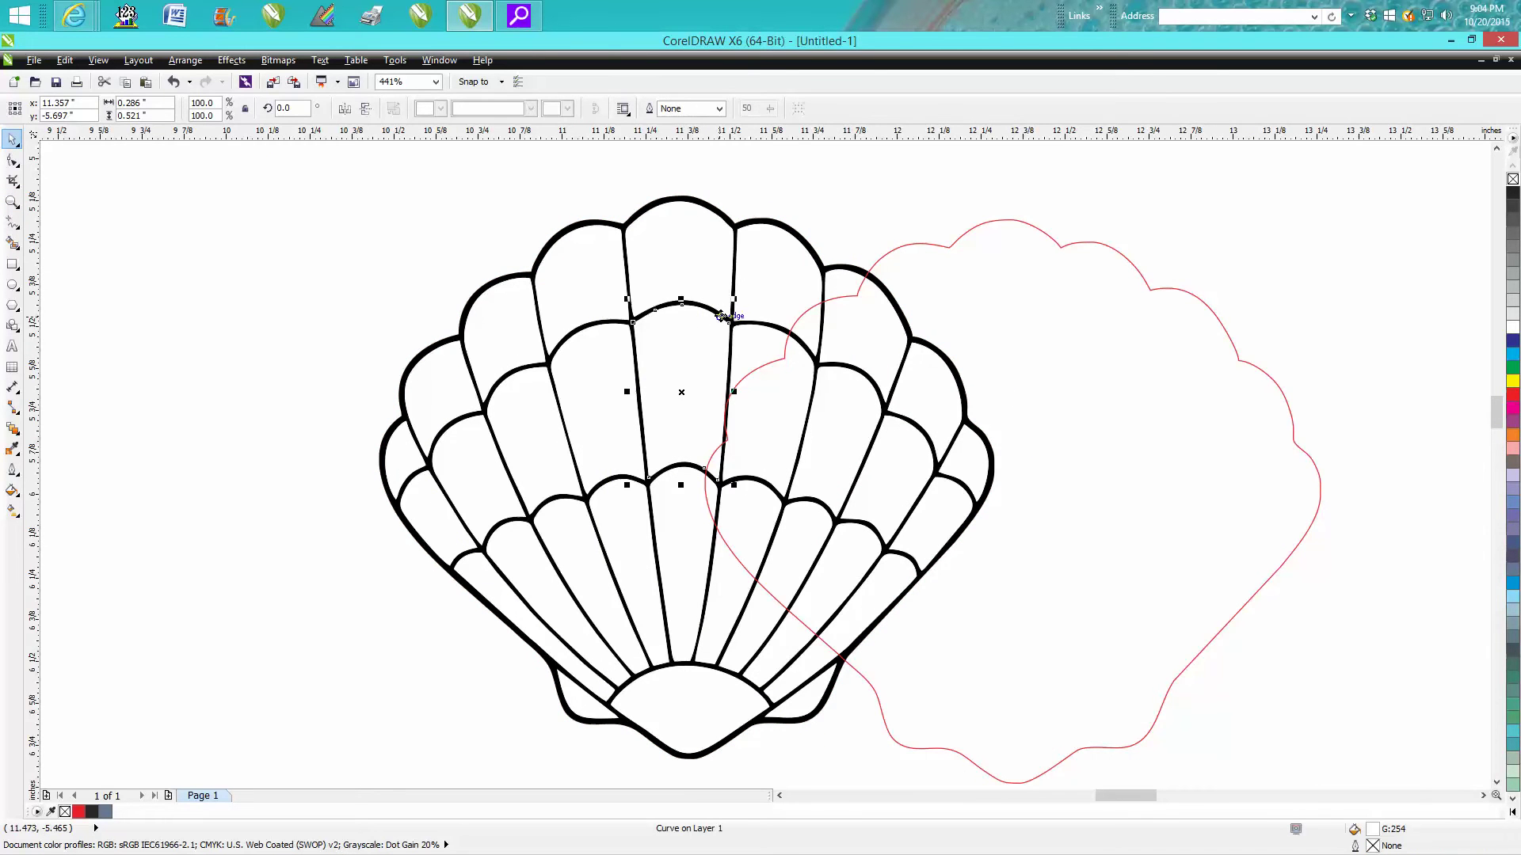
pyautogui.scroll(-2, 1171, 352)
pyautogui.click(1219, 357)
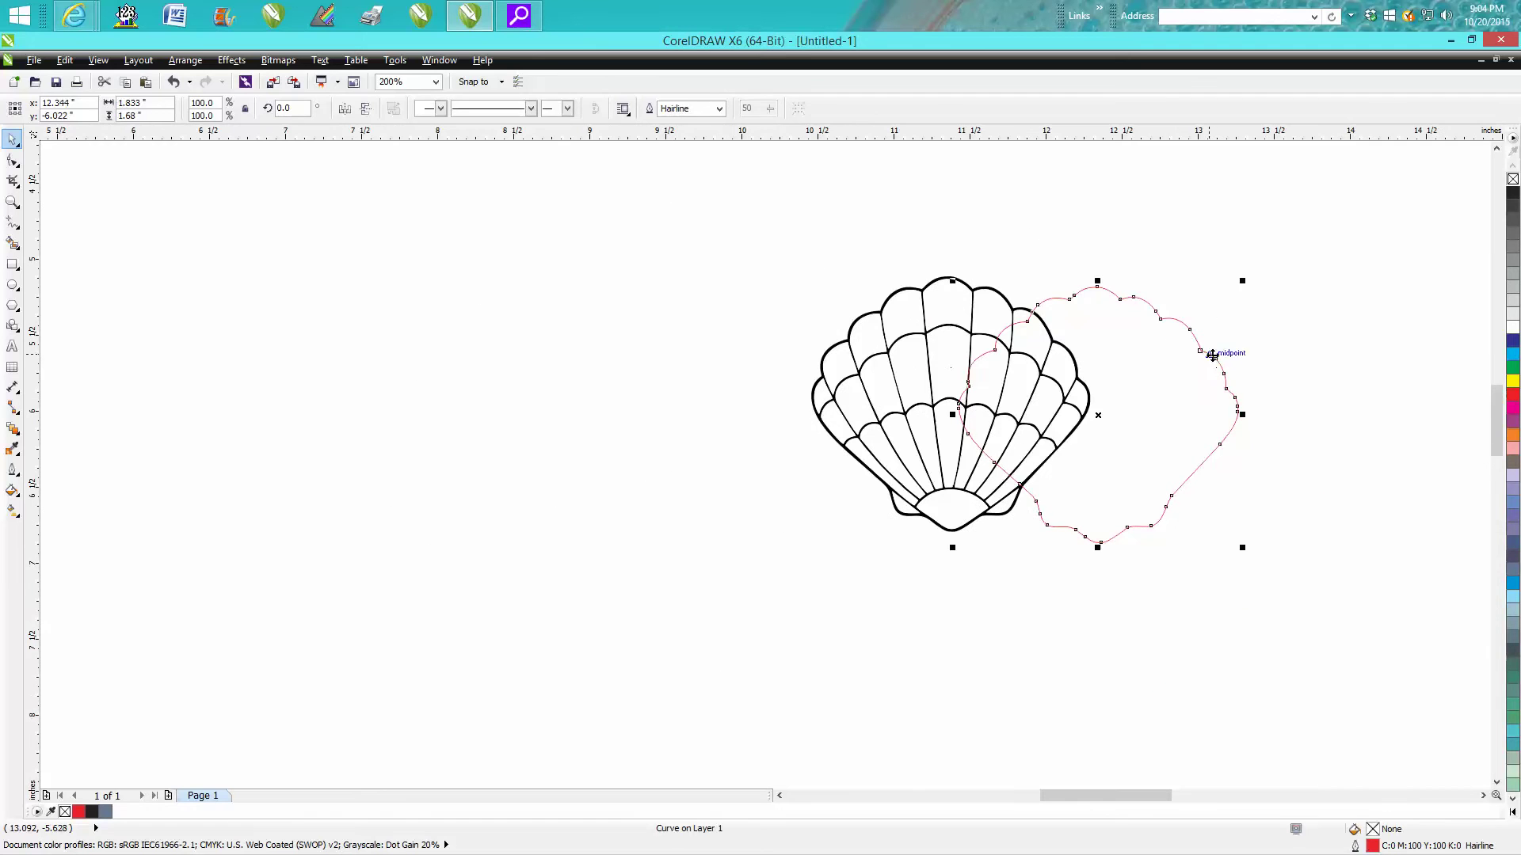
pyautogui.moveTo(1138, 409); pyautogui.dragTo(1393, 364)
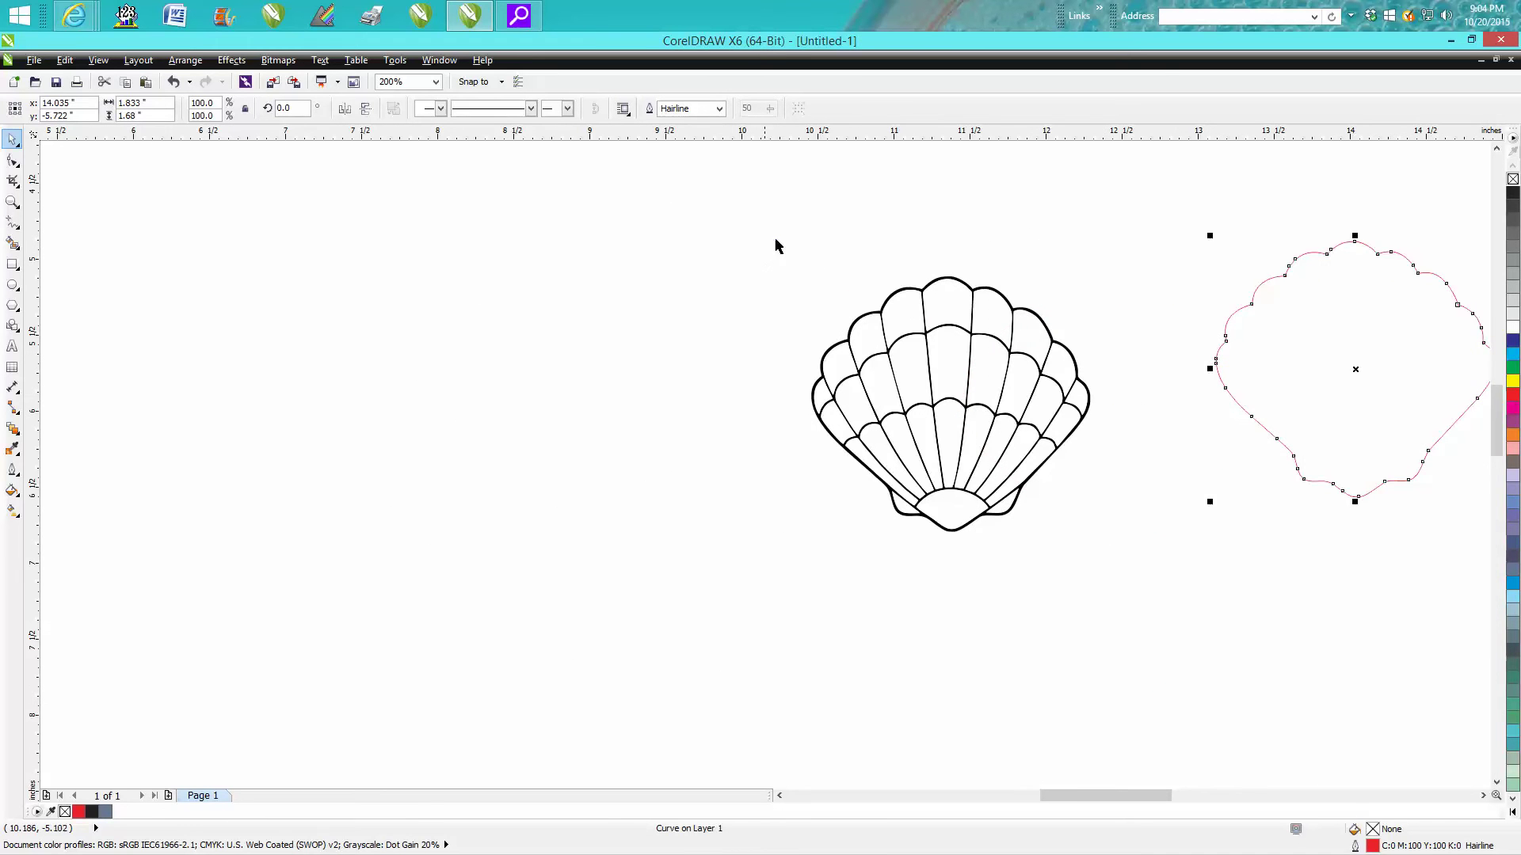
pyautogui.moveTo(779, 241); pyautogui.dragTo(1182, 590)
# - Regroup the 31 shell pieces and position the group at X 12, Y -9
pyautogui.press('F3')
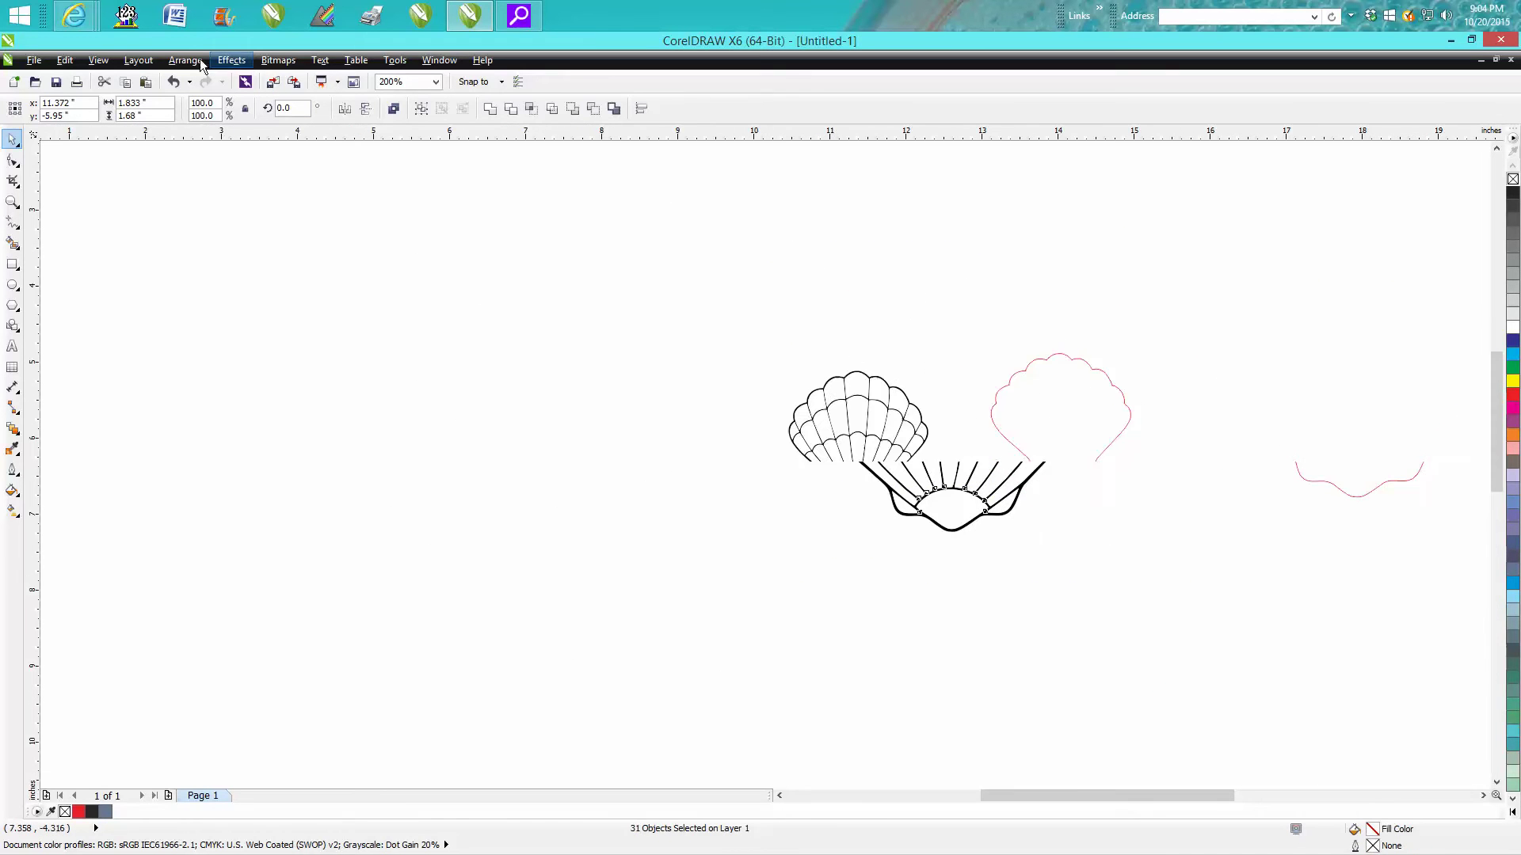
pyautogui.click(185, 60)
pyautogui.click(200, 163)
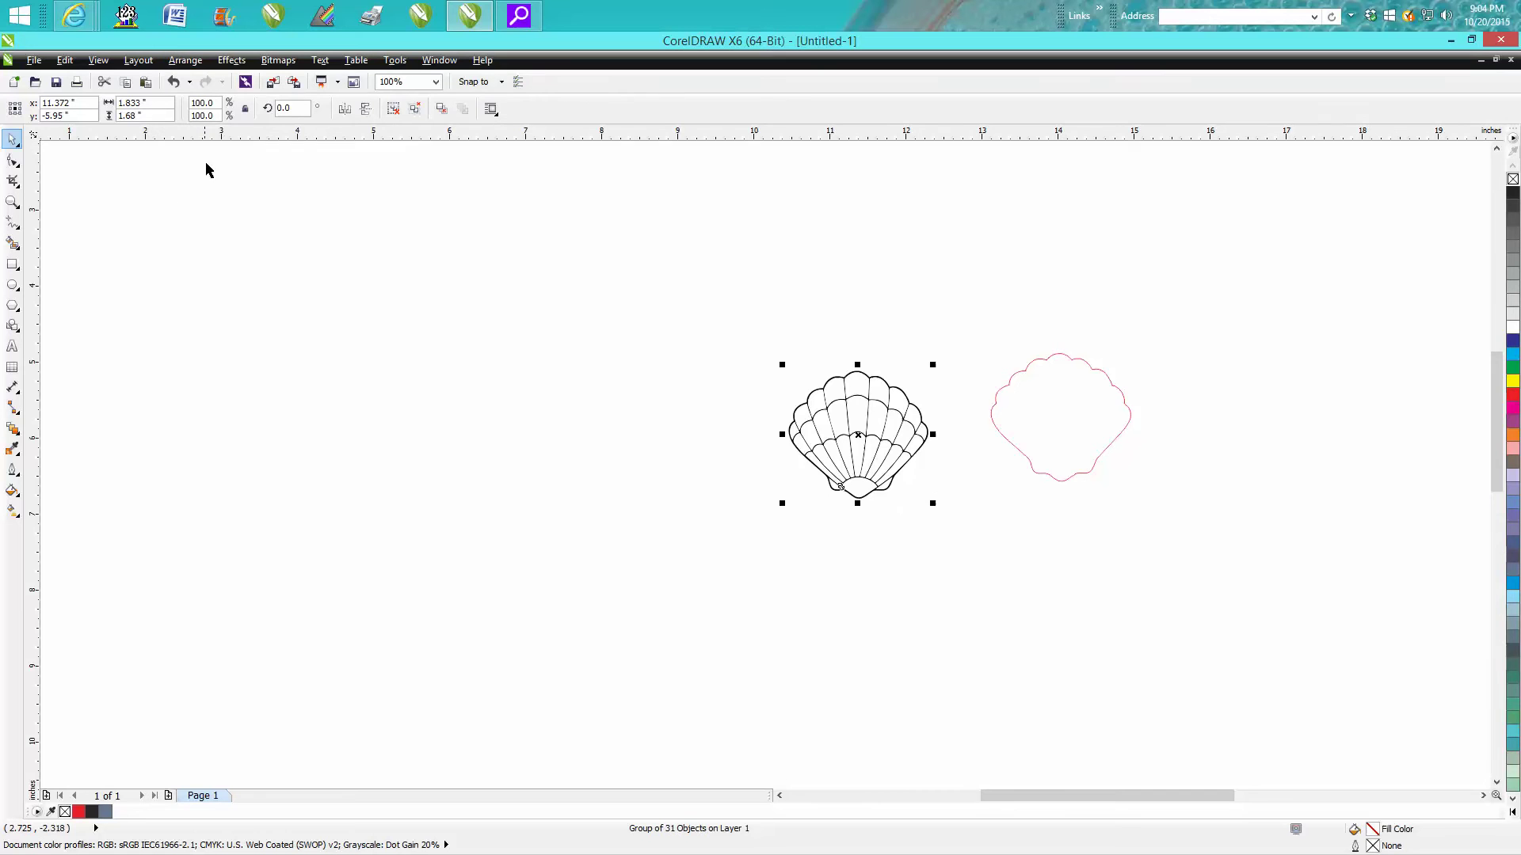
pyautogui.write('12')
pyautogui.press('Tab')
pyautogui.write('-9')
pyautogui.press('Return')
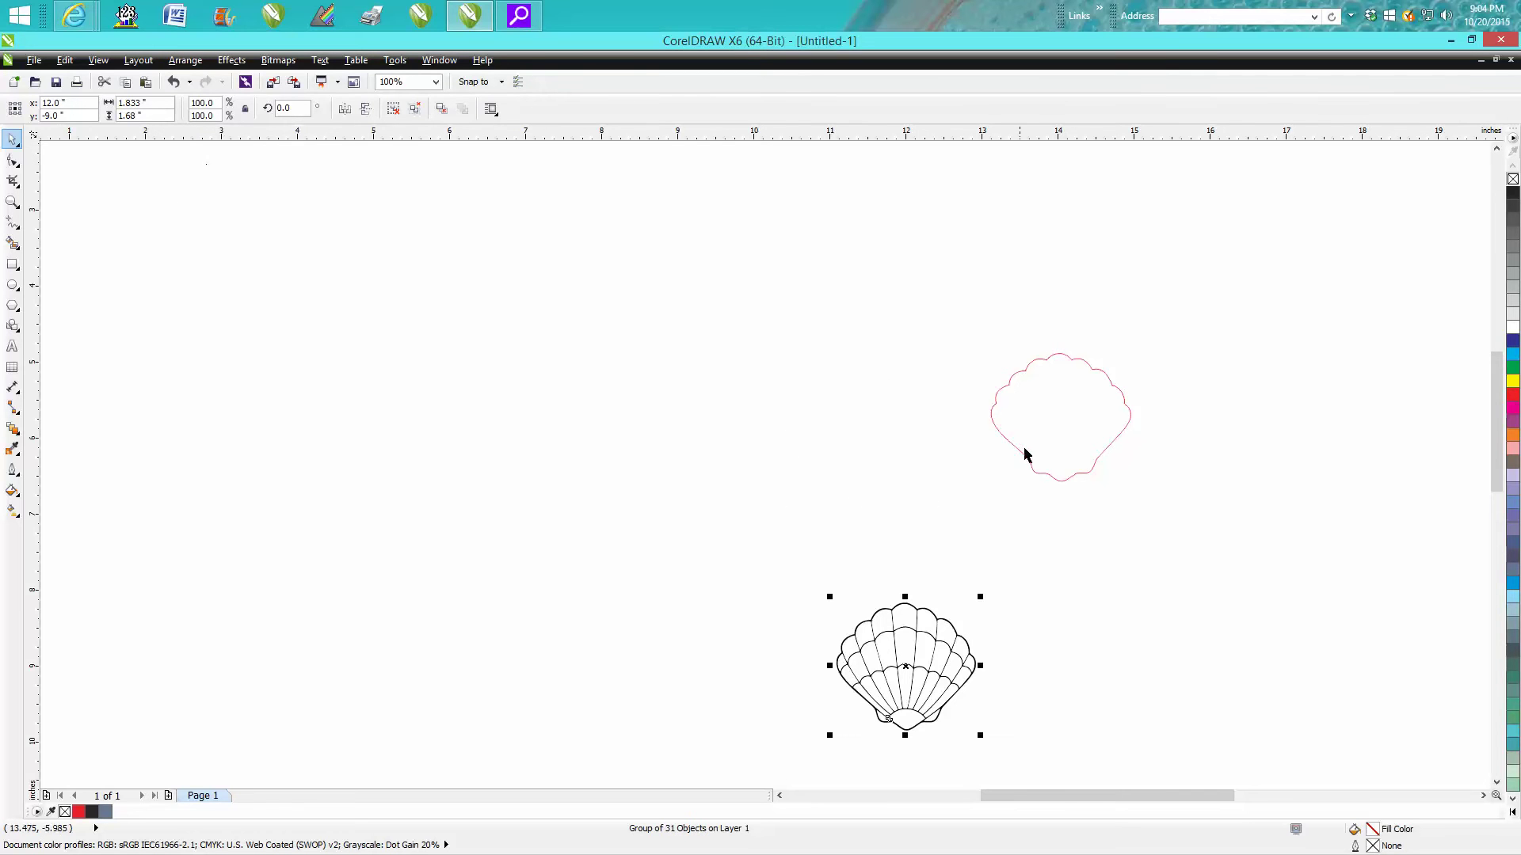
# - Zoom in to check the red outline's alignment on the shell edge, then move it right
pyautogui.click(1025, 461)
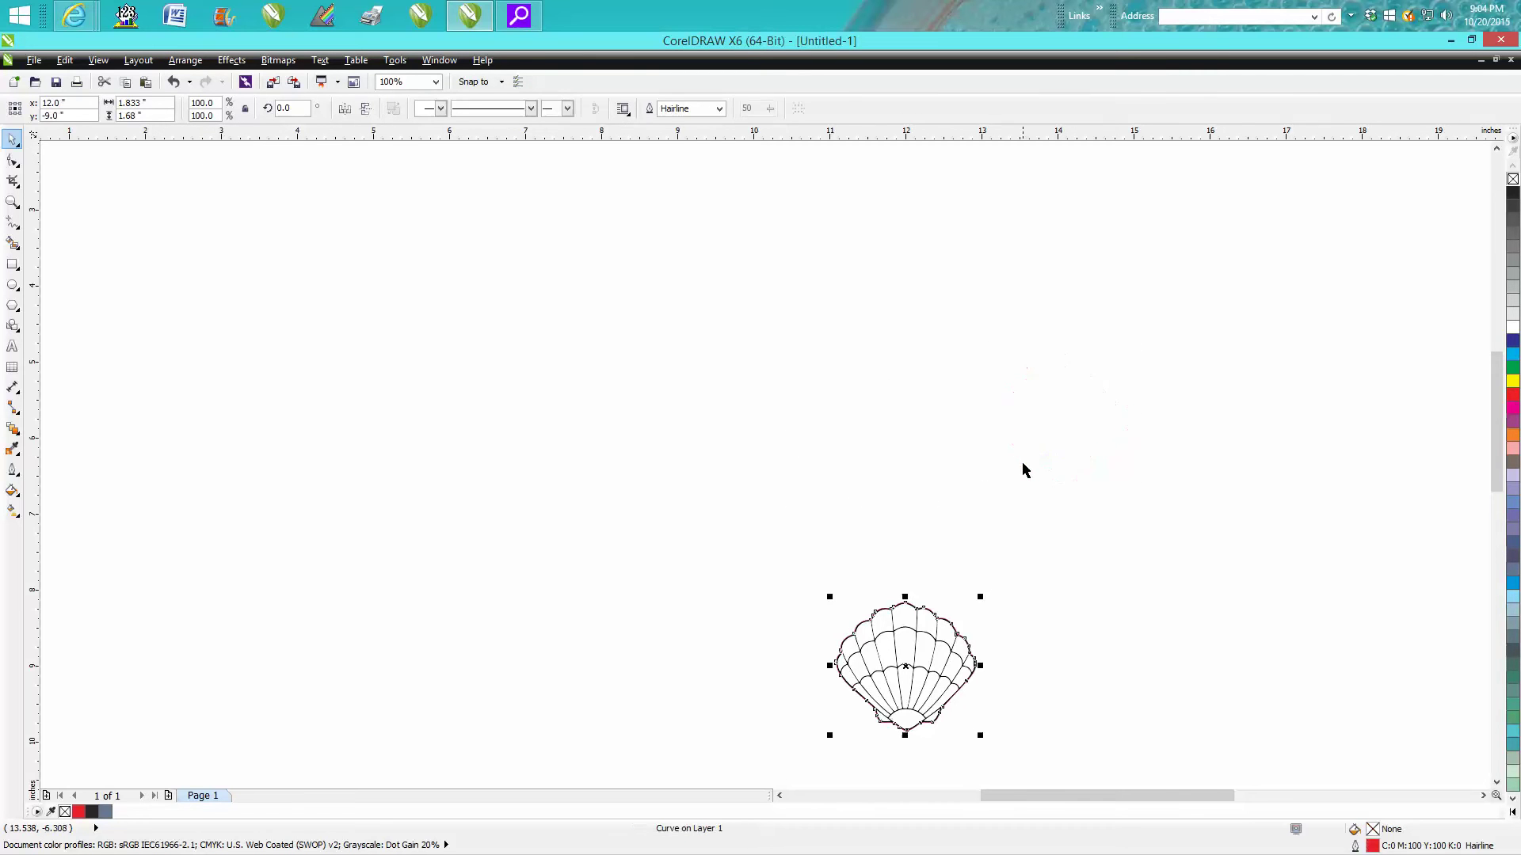
pyautogui.click(13, 202)
pyautogui.moveTo(804, 577); pyautogui.dragTo(1043, 746)
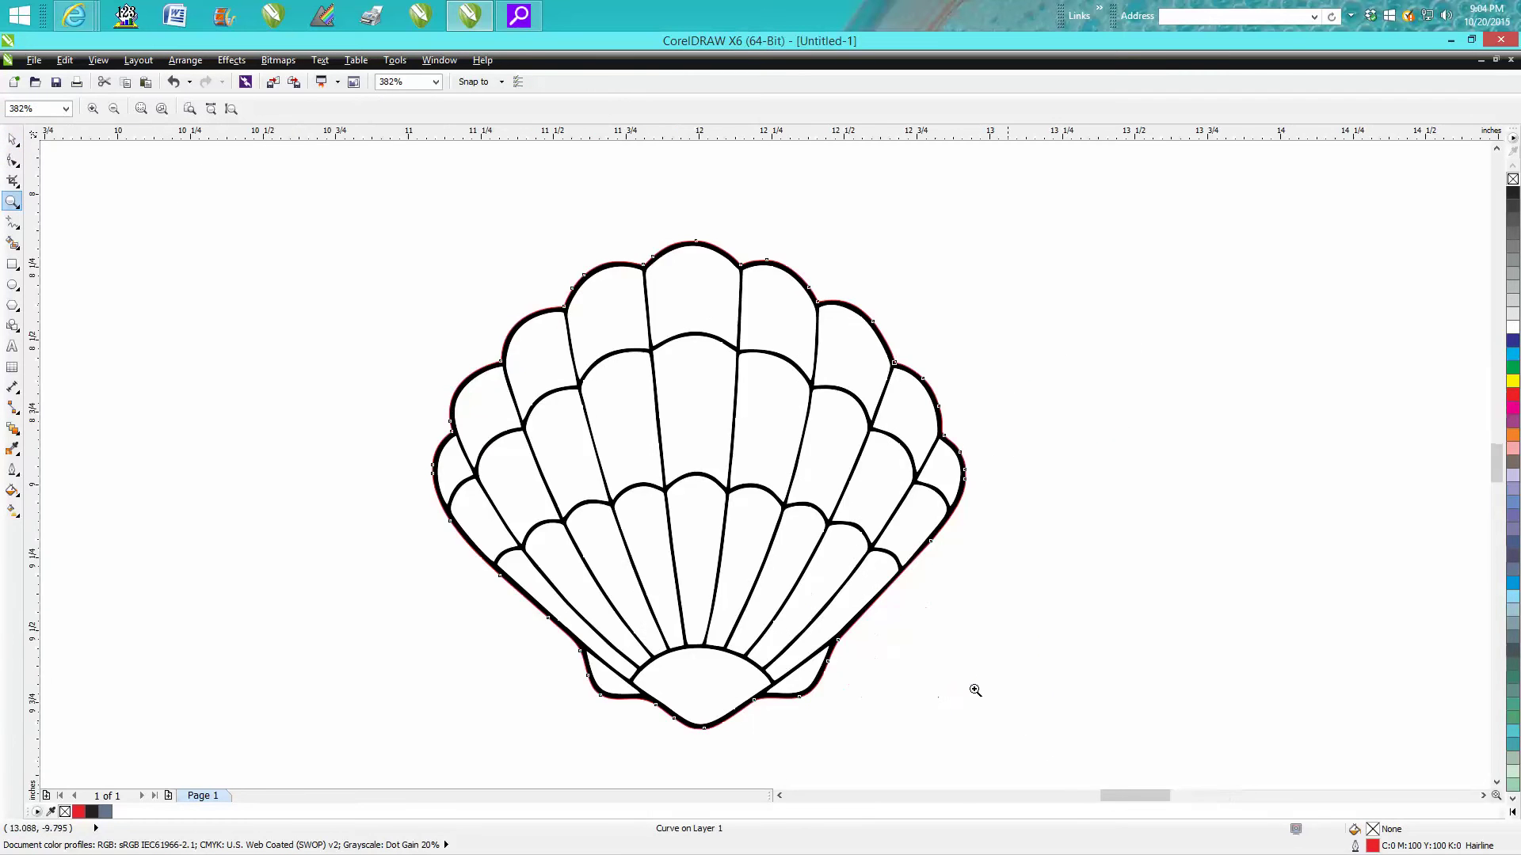
pyautogui.moveTo(645, 212); pyautogui.dragTo(747, 289)
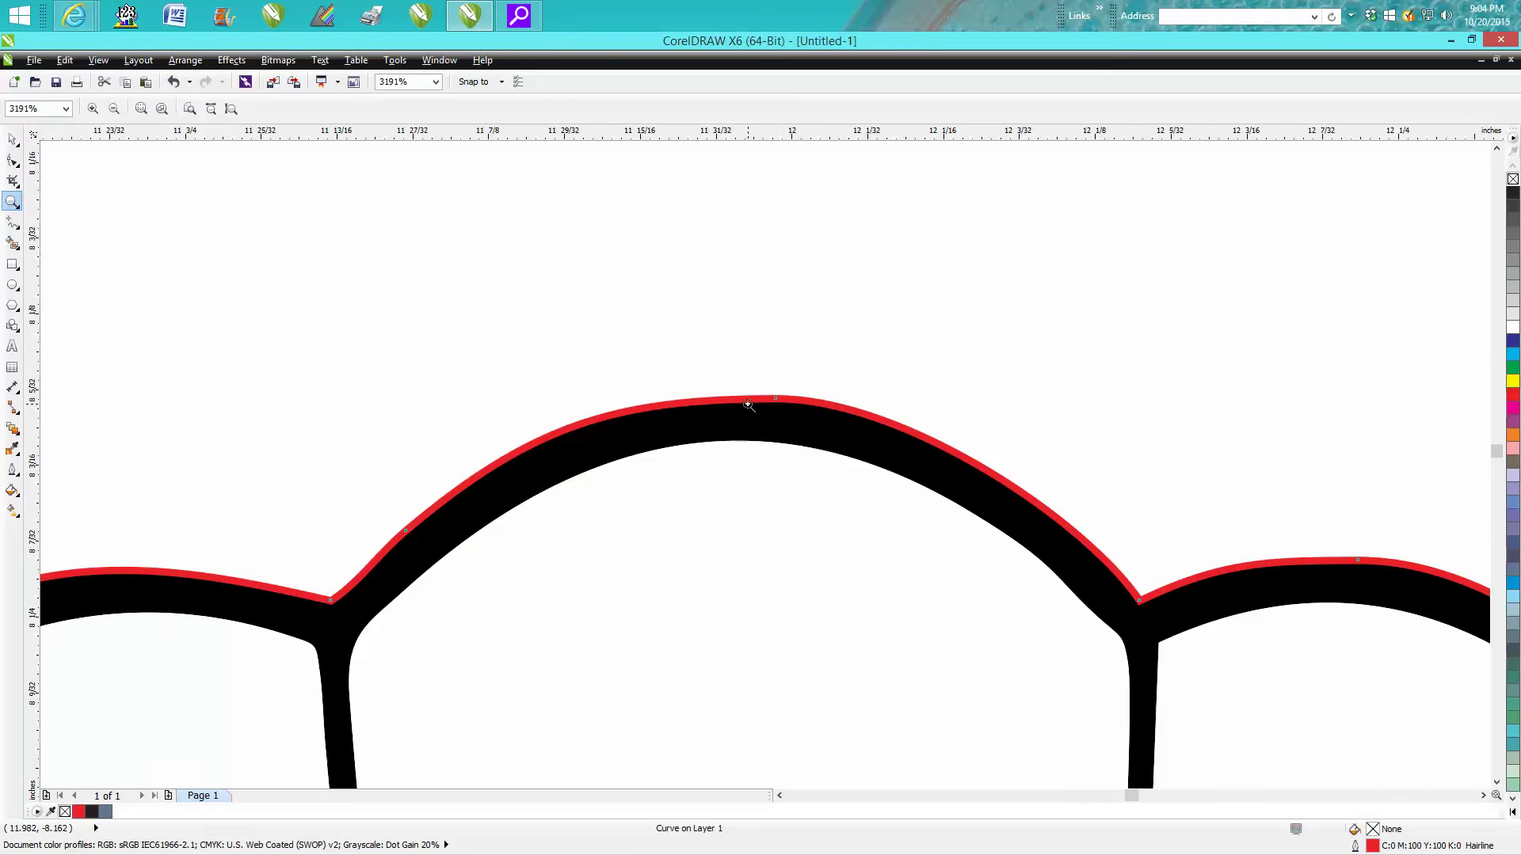
pyautogui.click(13, 140)
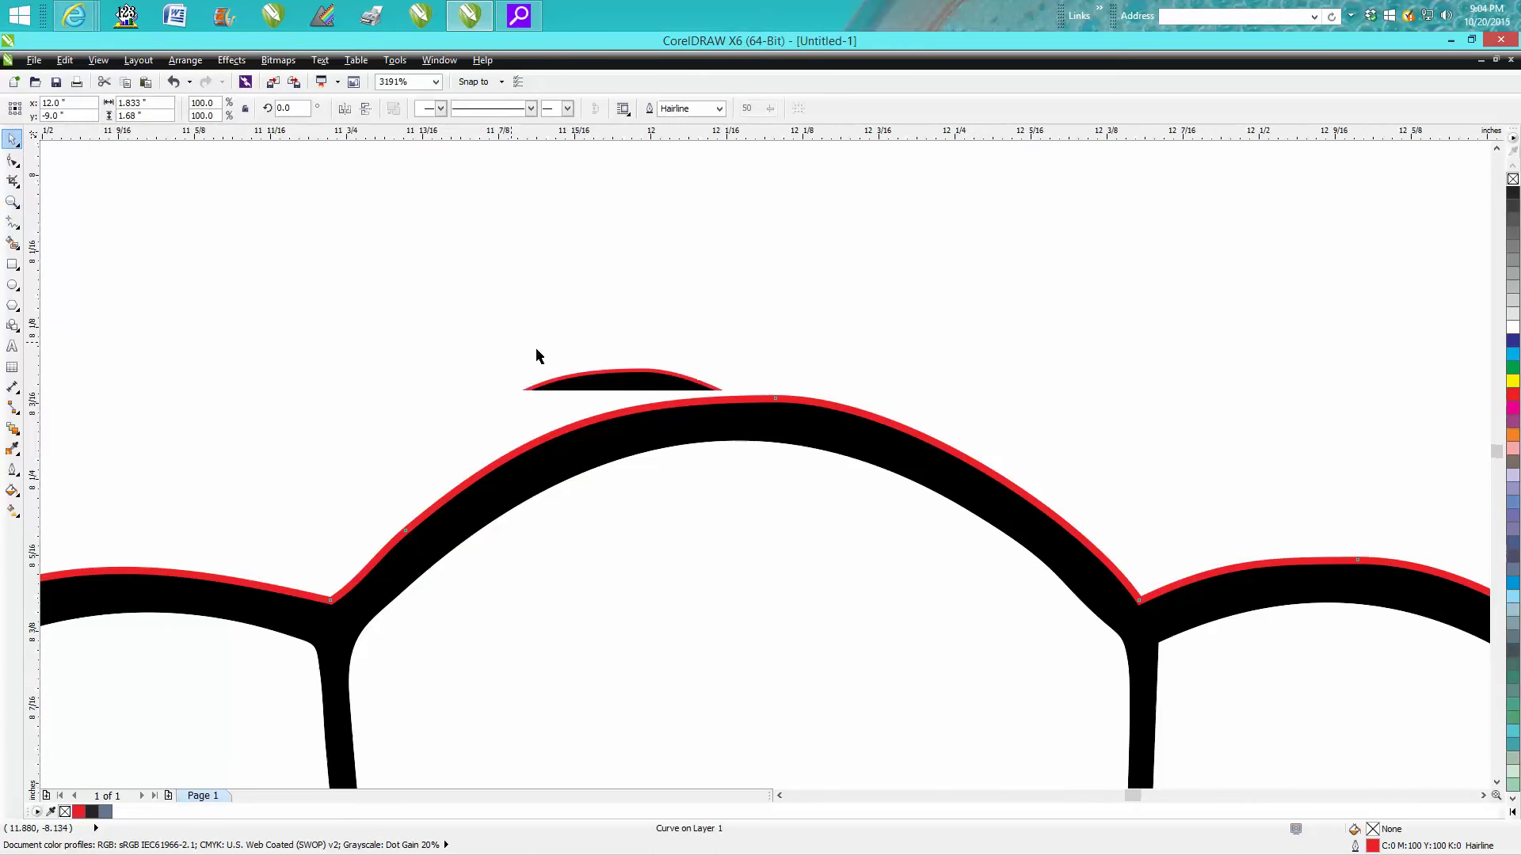
pyautogui.scroll(-2, 570, 355)
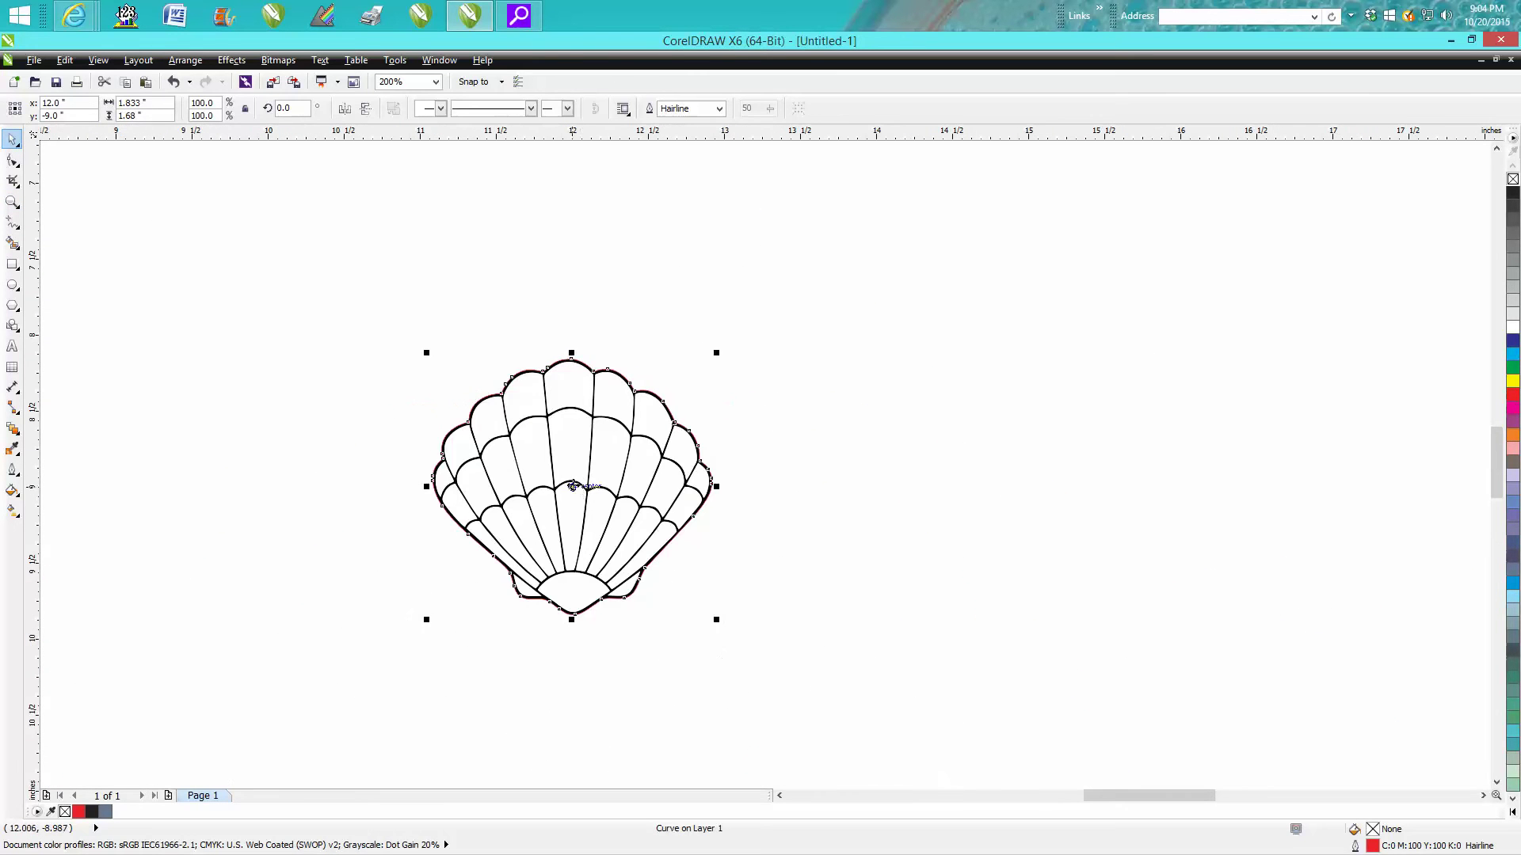
pyautogui.moveTo(576, 485); pyautogui.dragTo(882, 501)
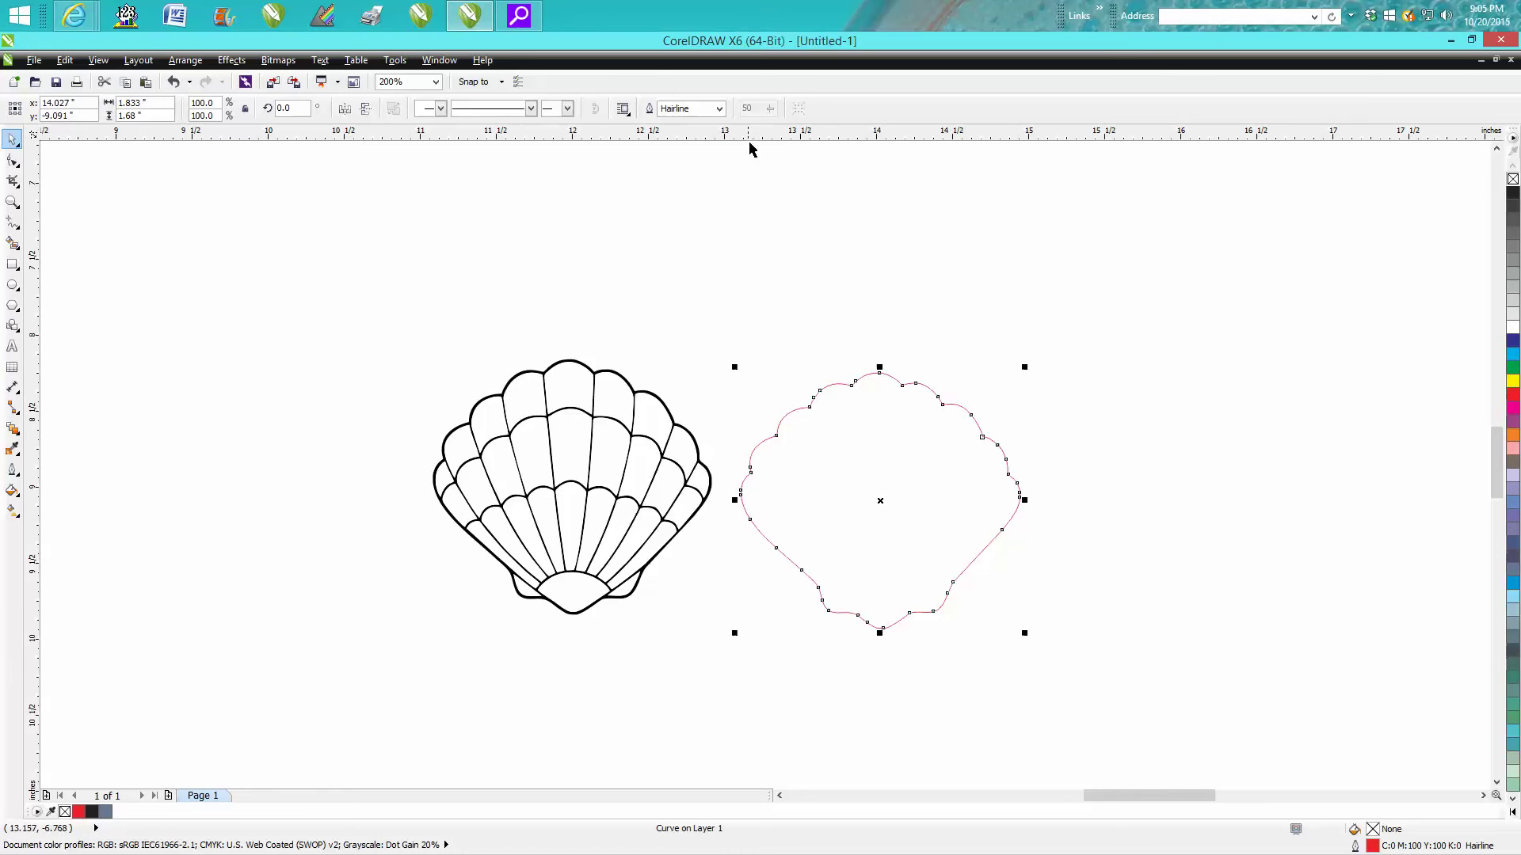
# - Open the Contour docker from the Effects menu for a 1-step, 0.02" outside contour
pyautogui.click(170, 62)
pyautogui.moveTo(243, 68)
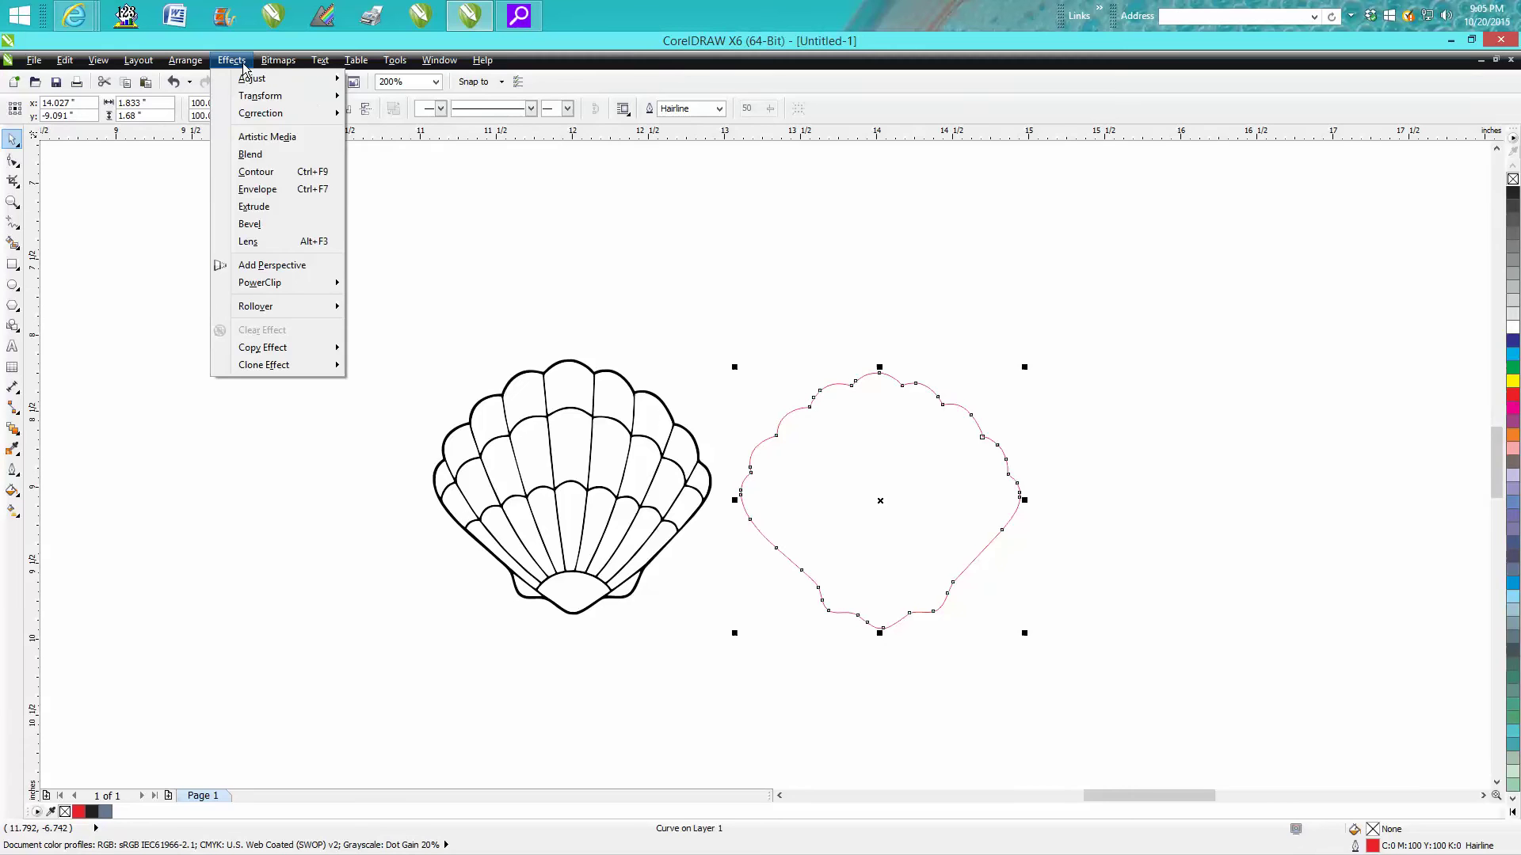
pyautogui.click(255, 171)
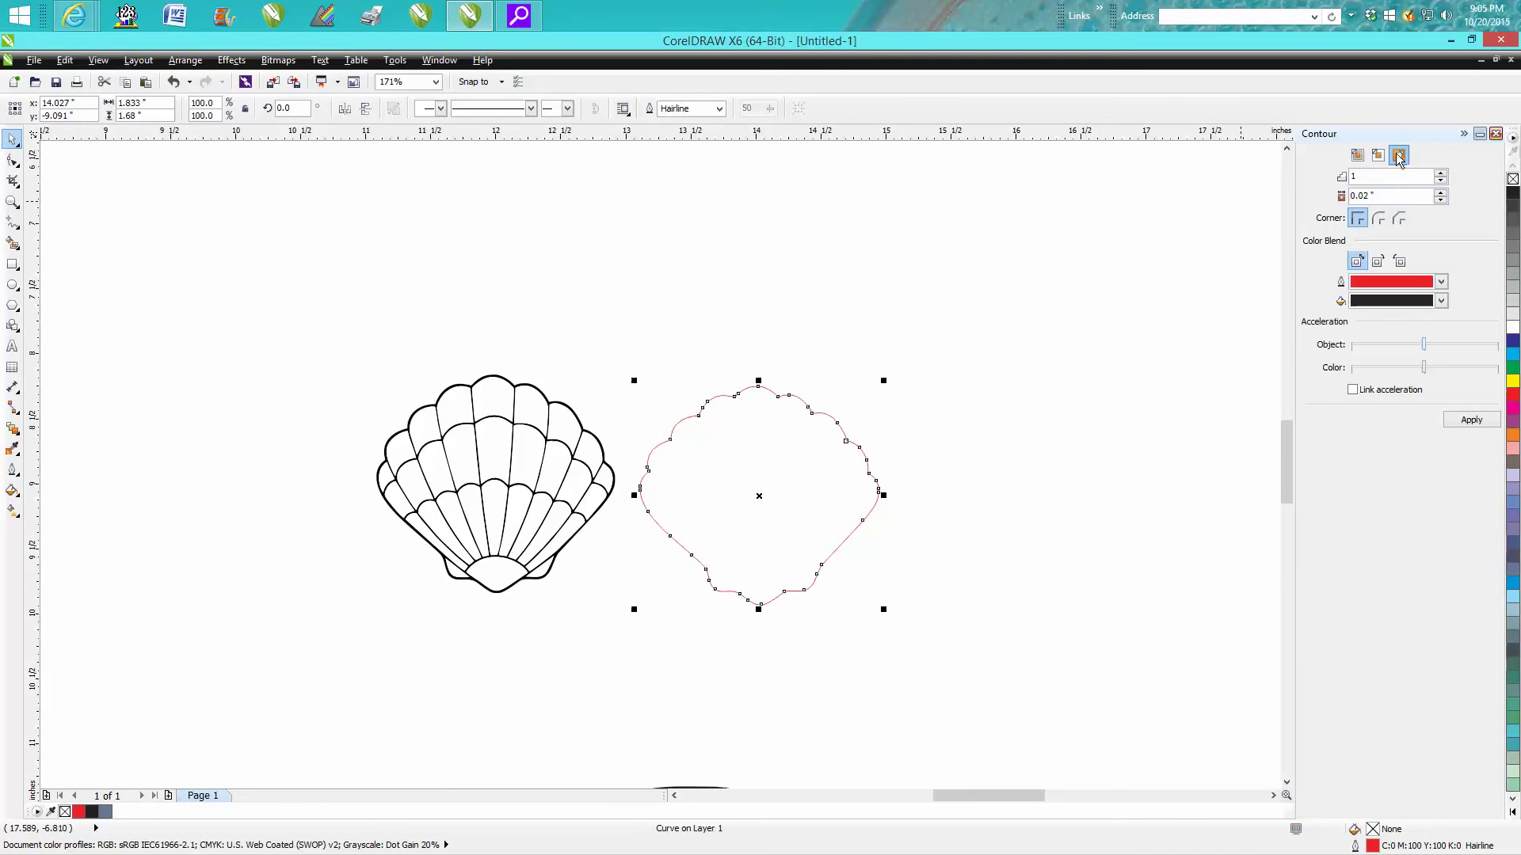
# - Apply the 0.02" outside contour and break it apart, keeping the contour around the shell
pyautogui.click(1470, 420)
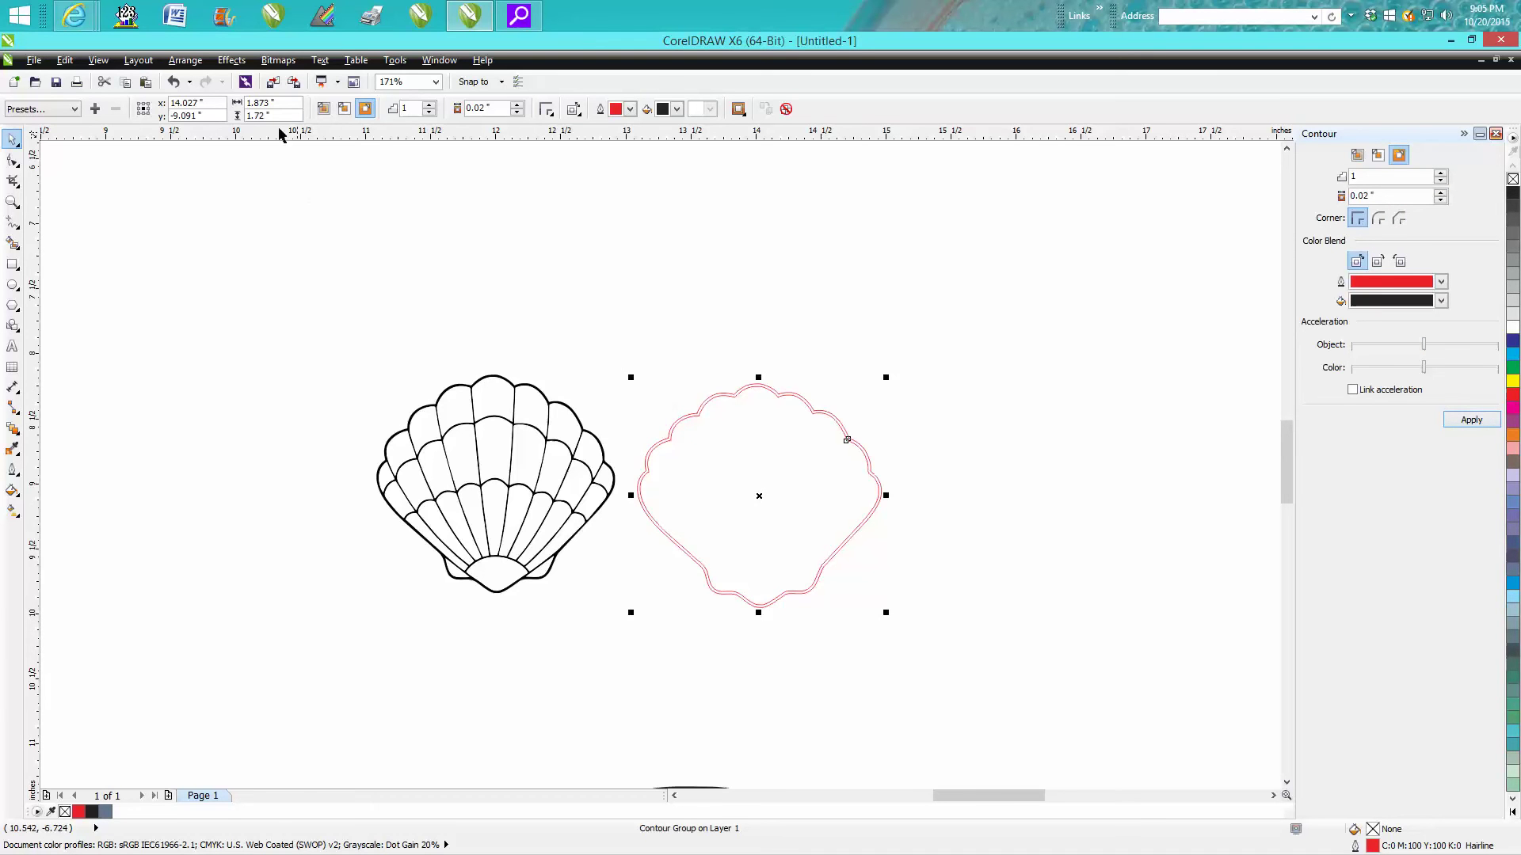
pyautogui.click(186, 61)
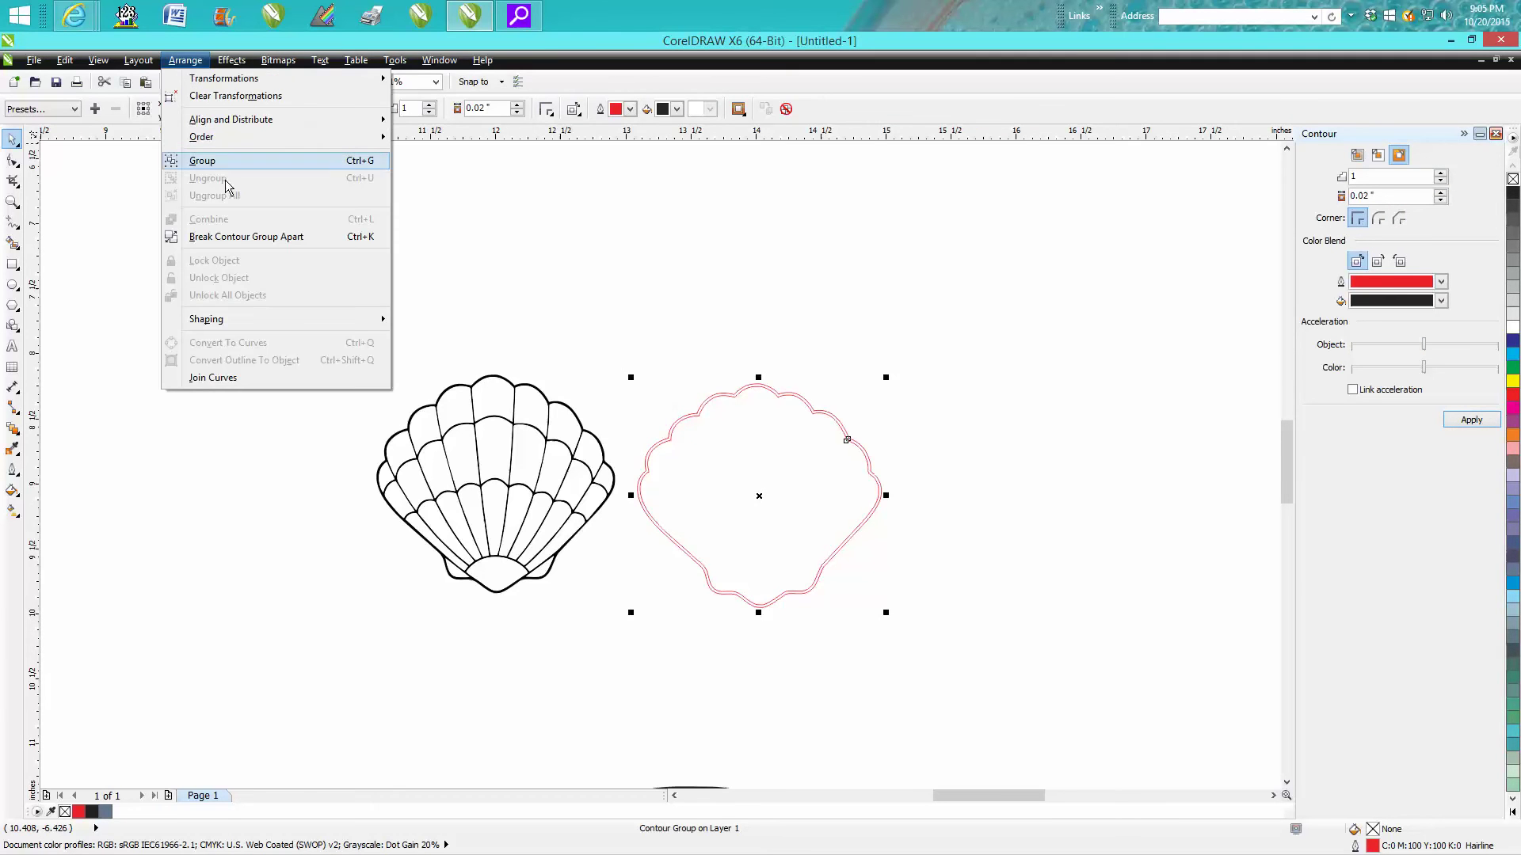
pyautogui.click(248, 238)
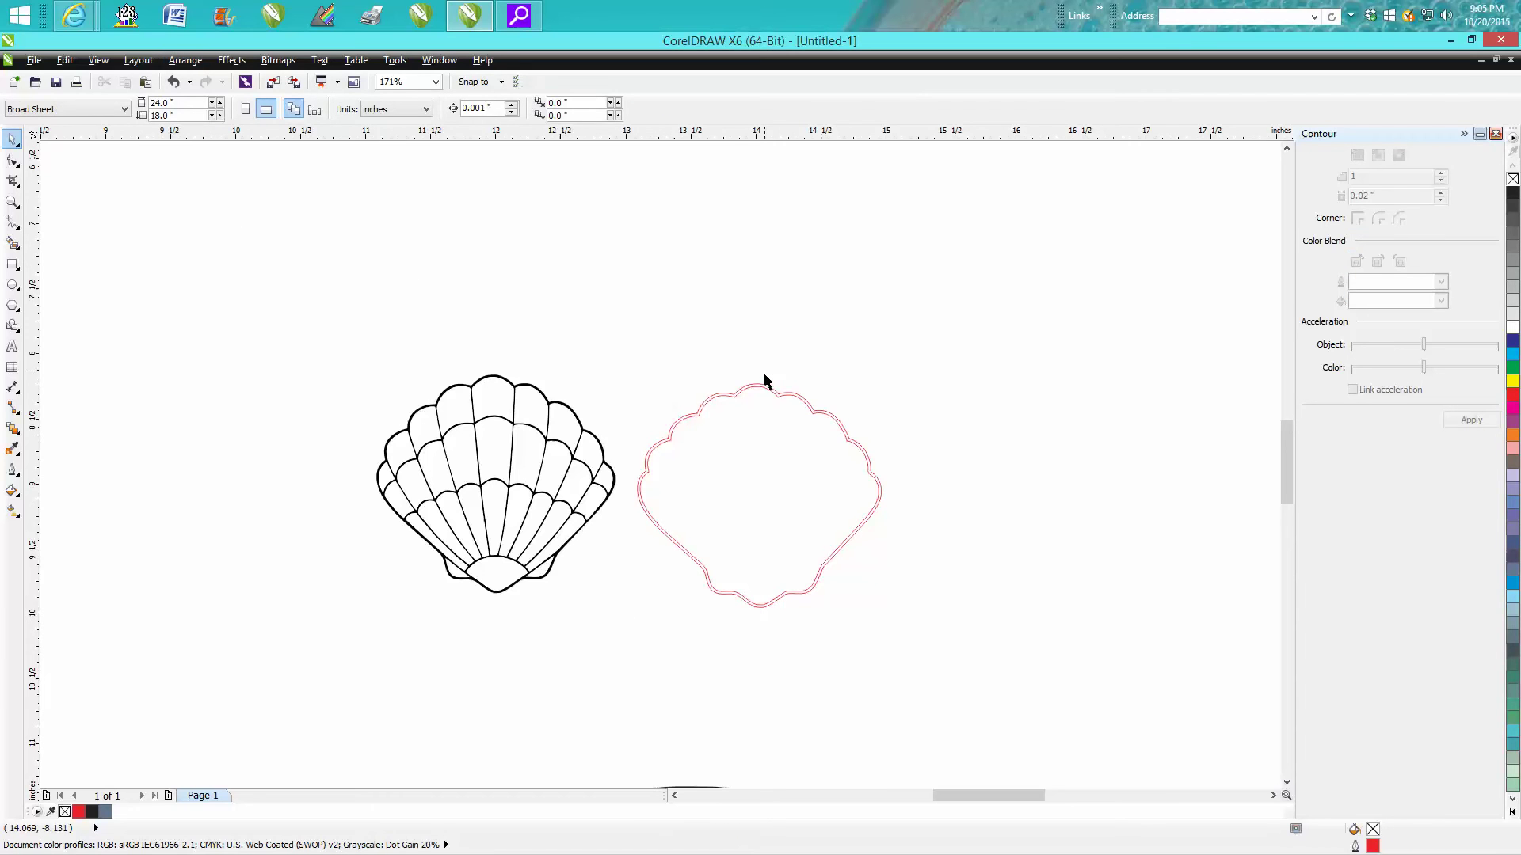
pyautogui.click(761, 385)
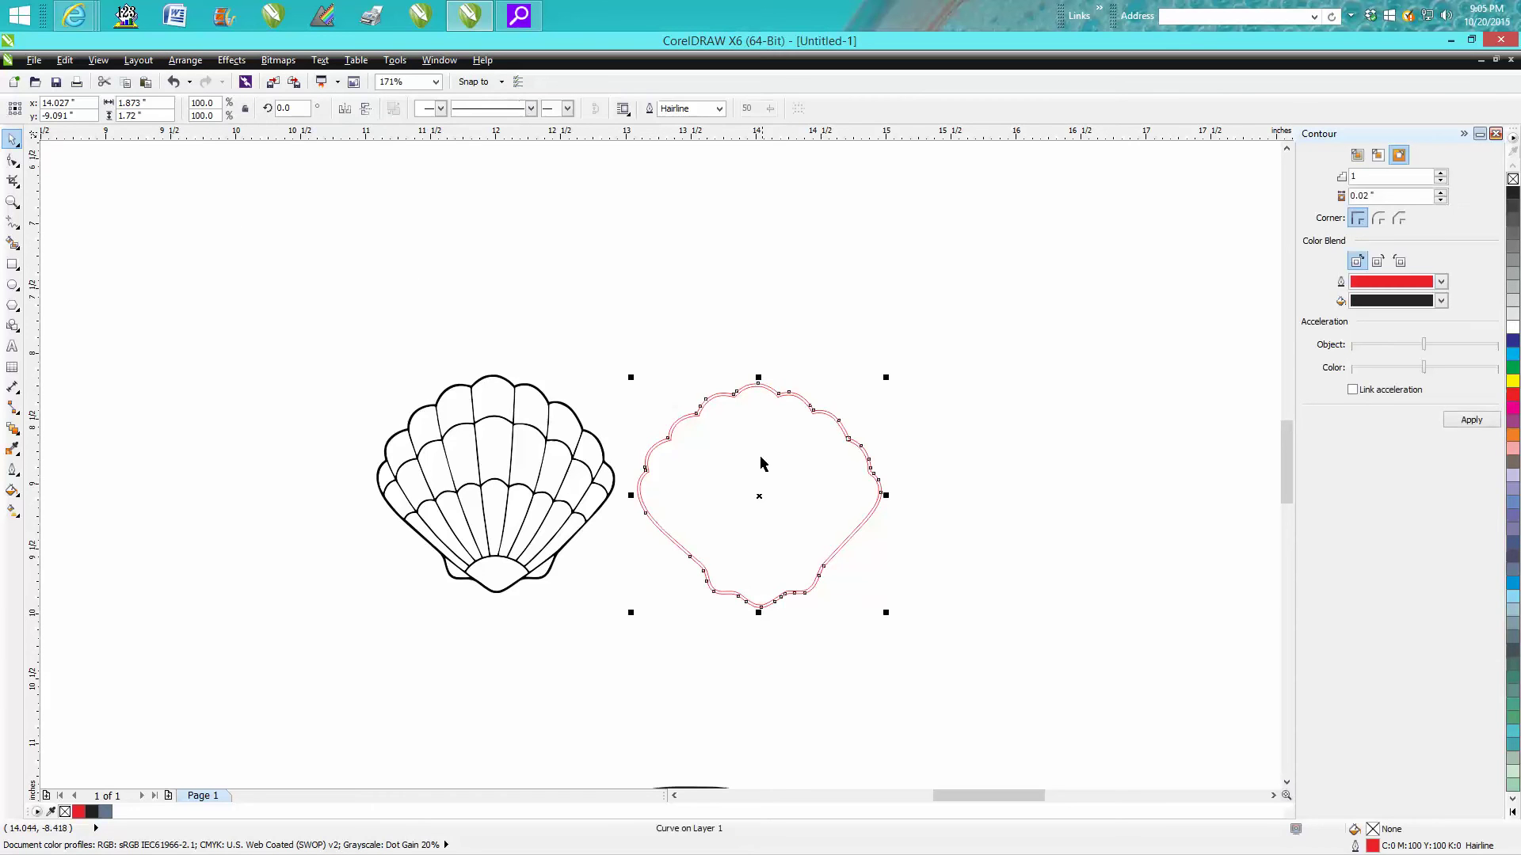
pyautogui.moveTo(757, 497); pyautogui.dragTo(667, 270)
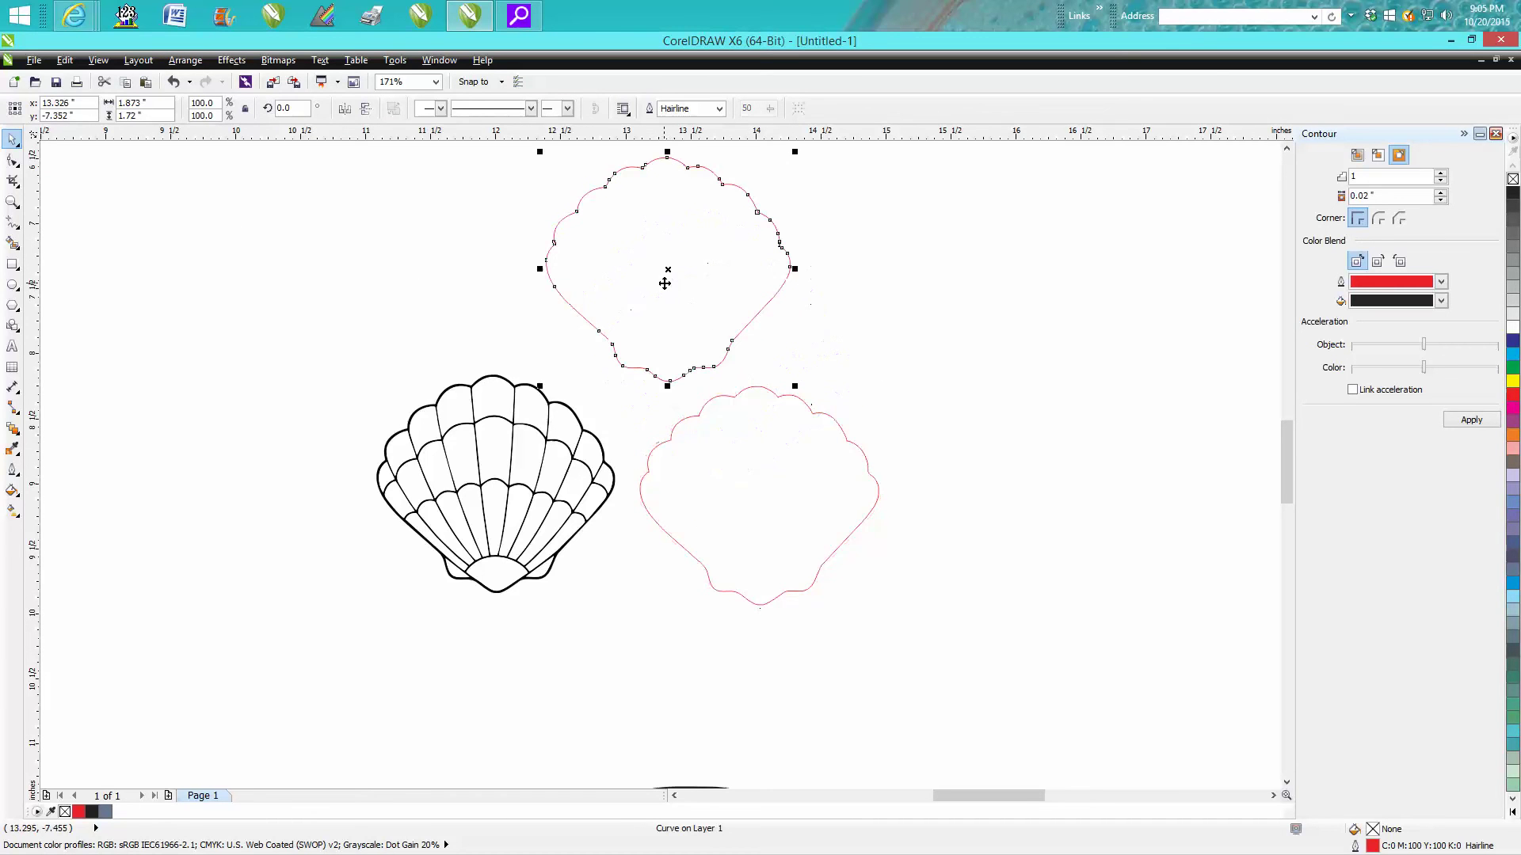
pyautogui.hotkey('ctrl', 'z')
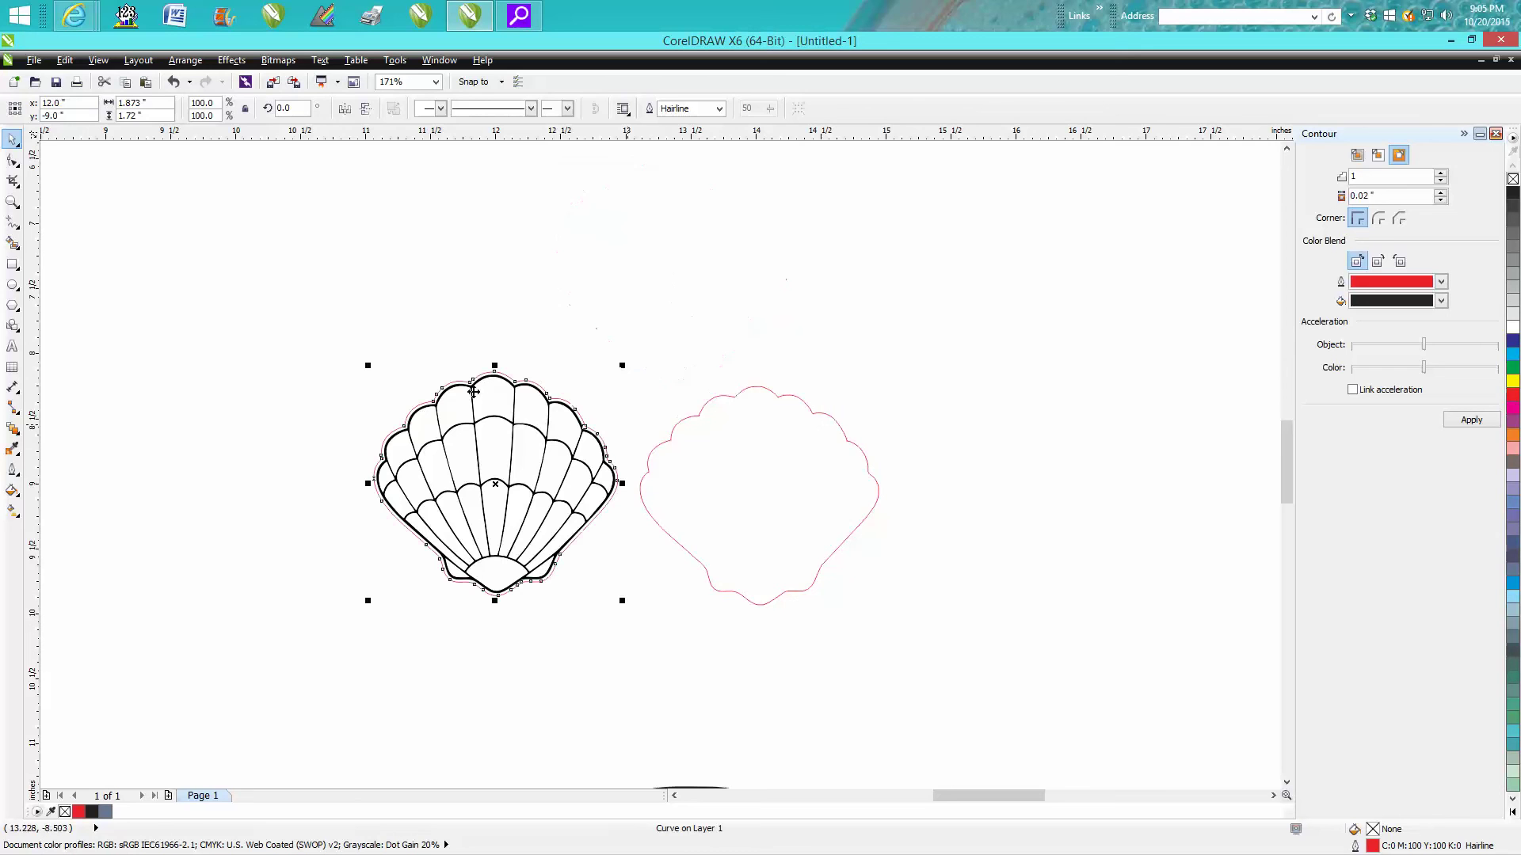
# - Zoom in to inspect both shell shapes, then zoom back out with the Pick tool
pyautogui.click(13, 201)
pyautogui.moveTo(302, 312); pyautogui.dragTo(762, 623)
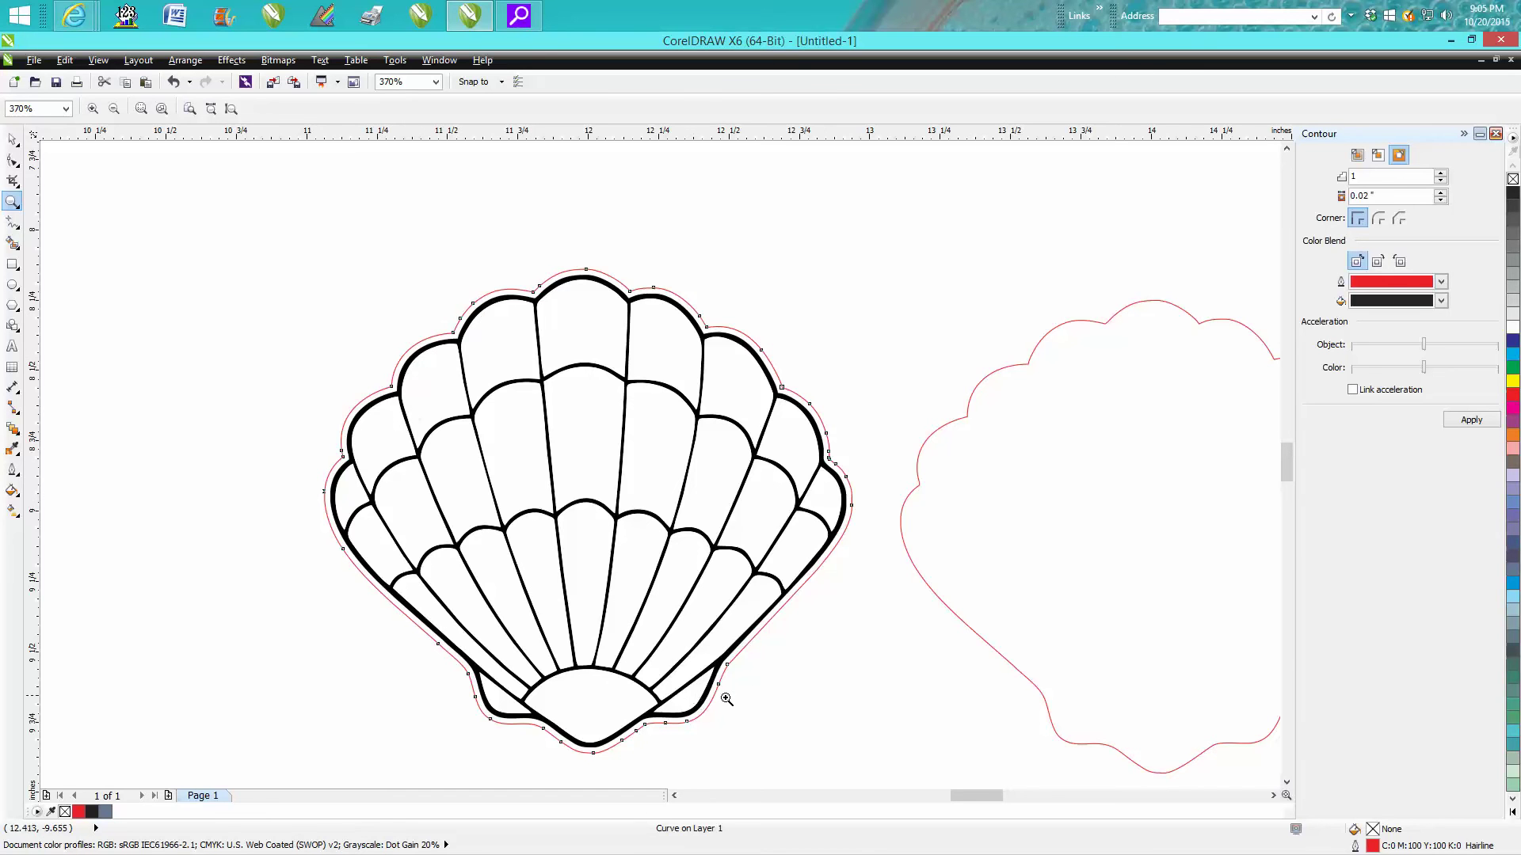
pyautogui.rightClick(702, 648)
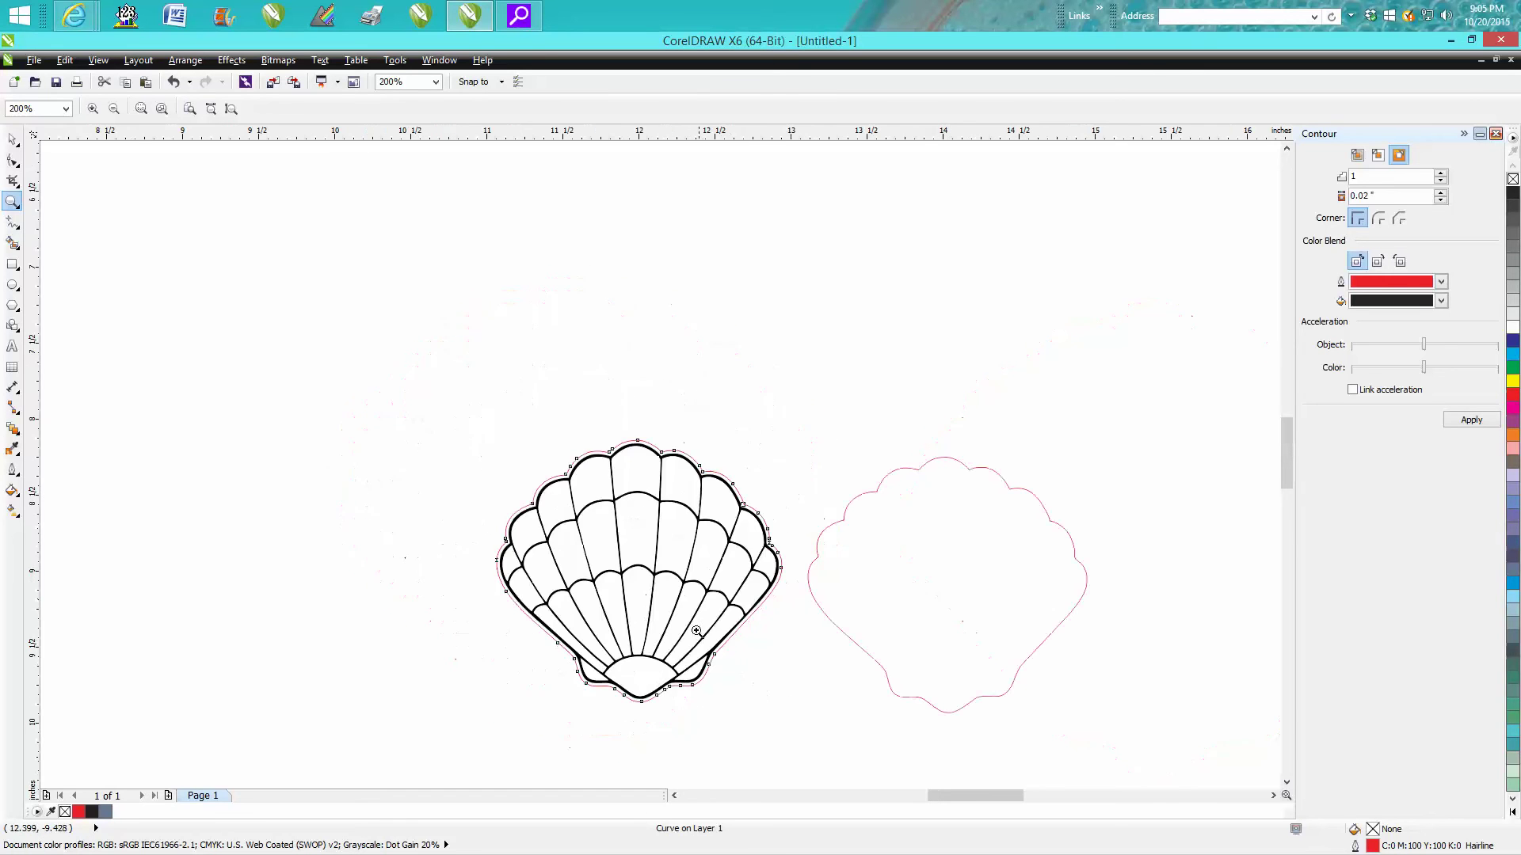
pyautogui.click(13, 142)
pyautogui.scroll(-2, 449, 396)
# - Move the shells to the top-left, shift the sunglasses up, and zoom in on them
pyautogui.moveTo(405, 409); pyautogui.dragTo(640, 492)
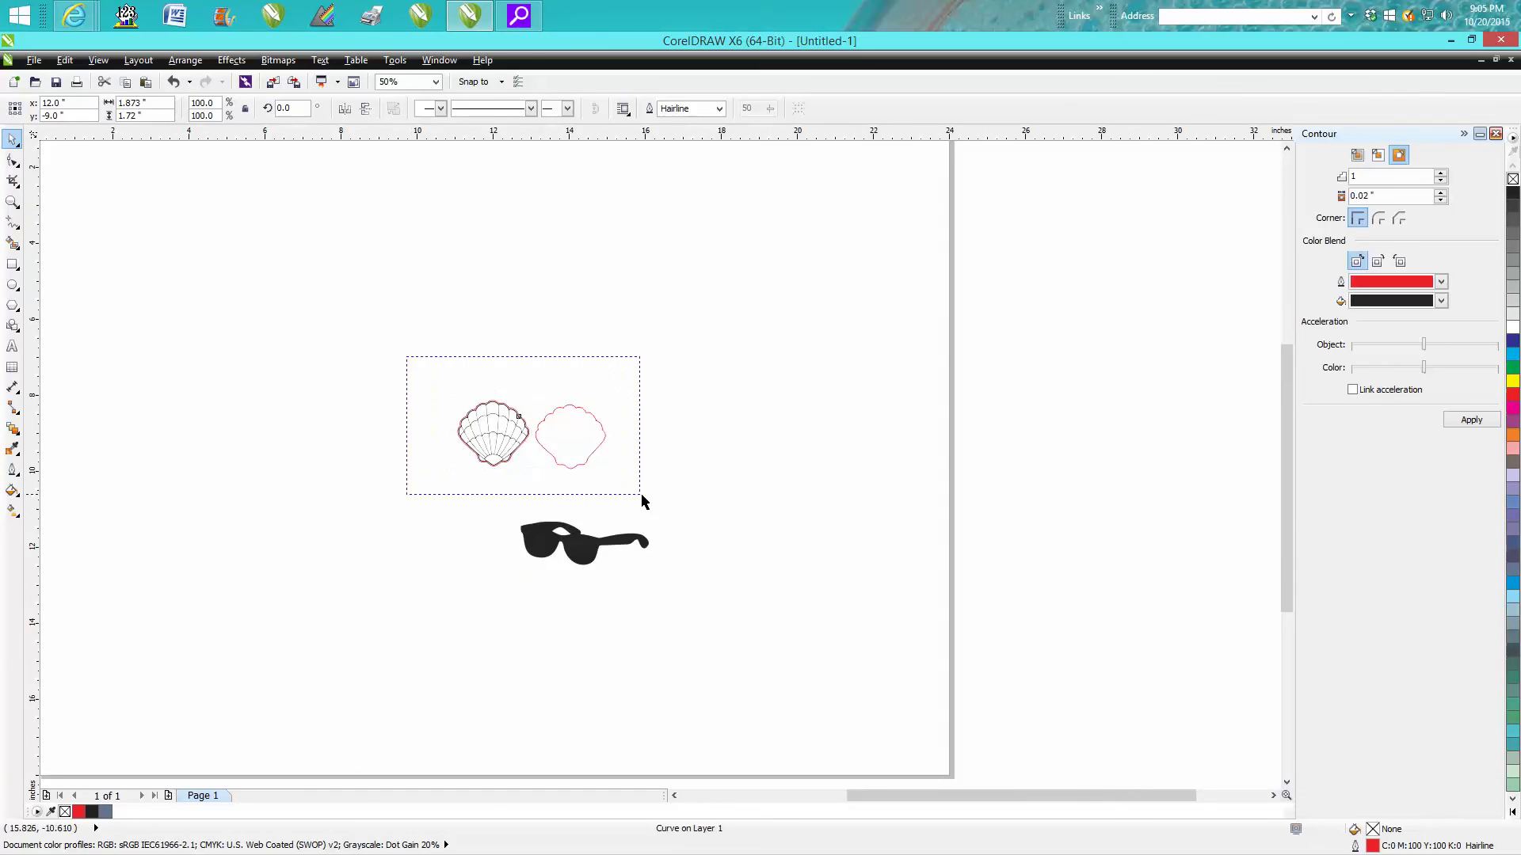
pyautogui.moveTo(553, 431); pyautogui.dragTo(276, 305)
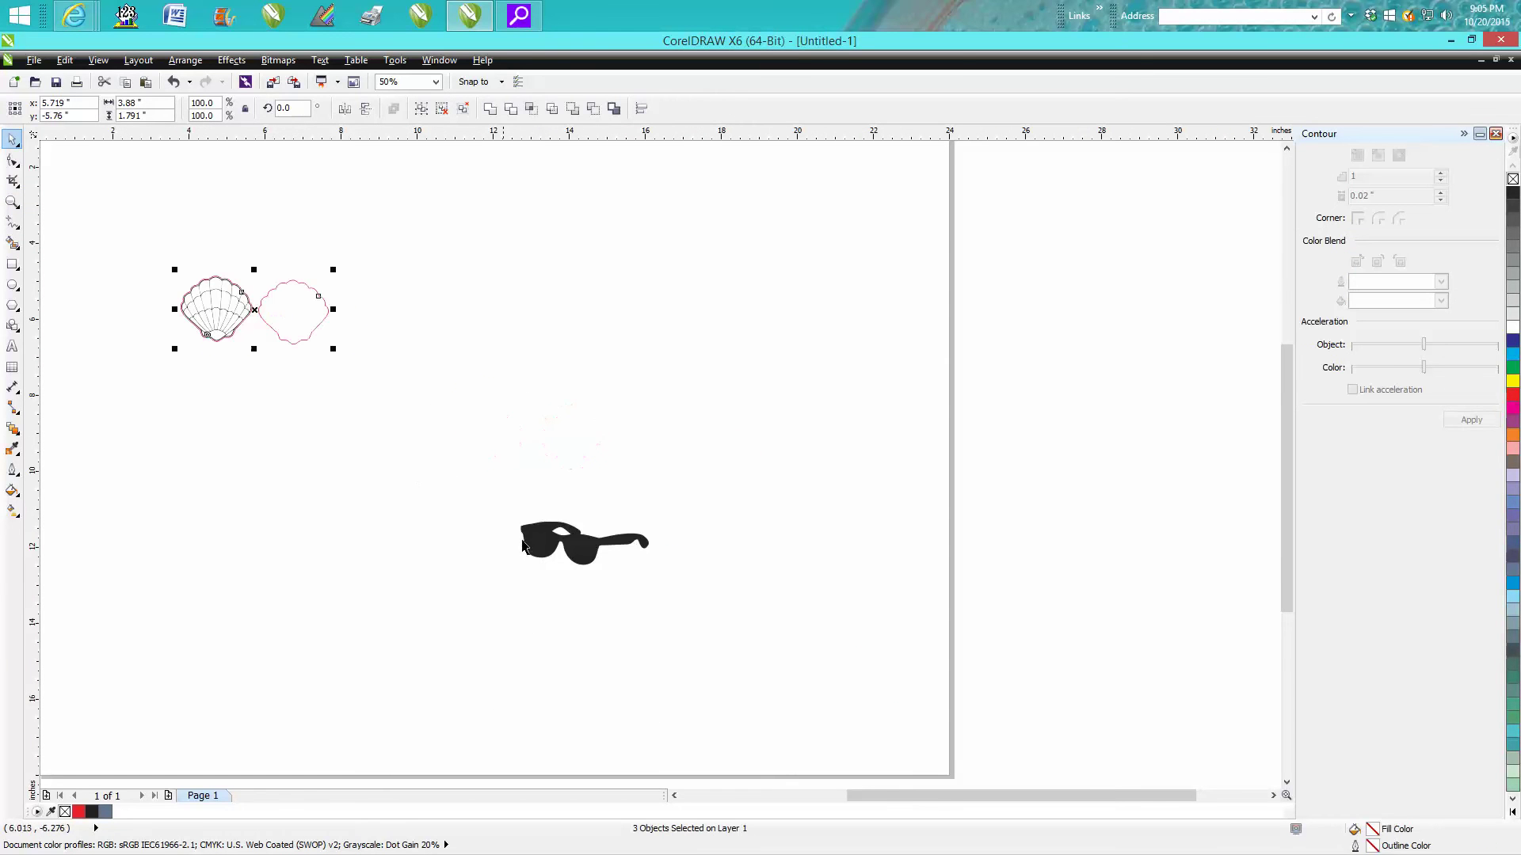
pyautogui.click(571, 551)
pyautogui.moveTo(581, 539); pyautogui.dragTo(489, 429)
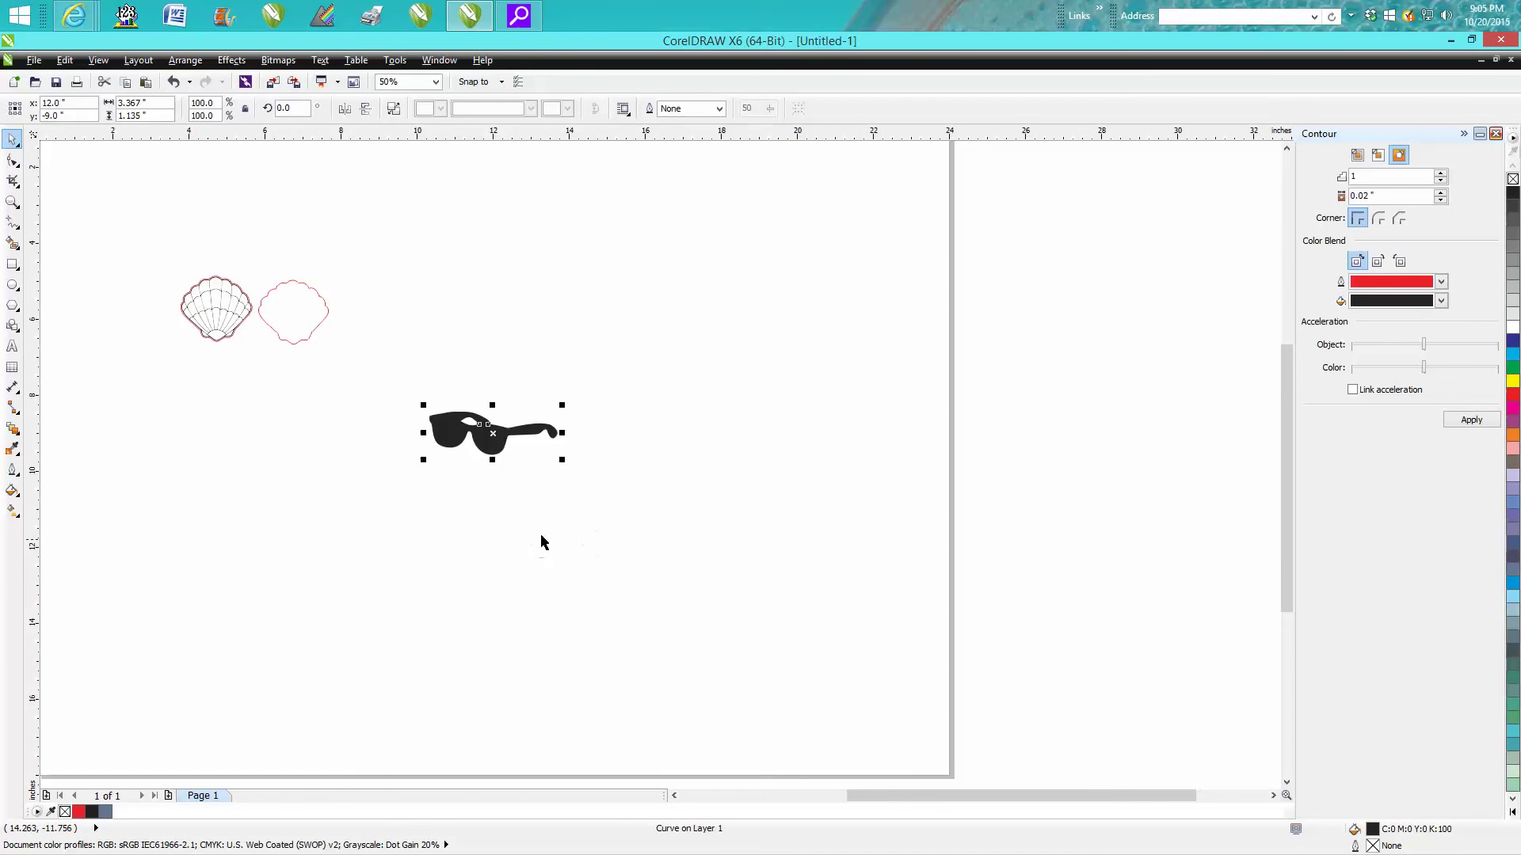
pyautogui.click(13, 201)
pyautogui.moveTo(415, 373); pyautogui.dragTo(650, 520)
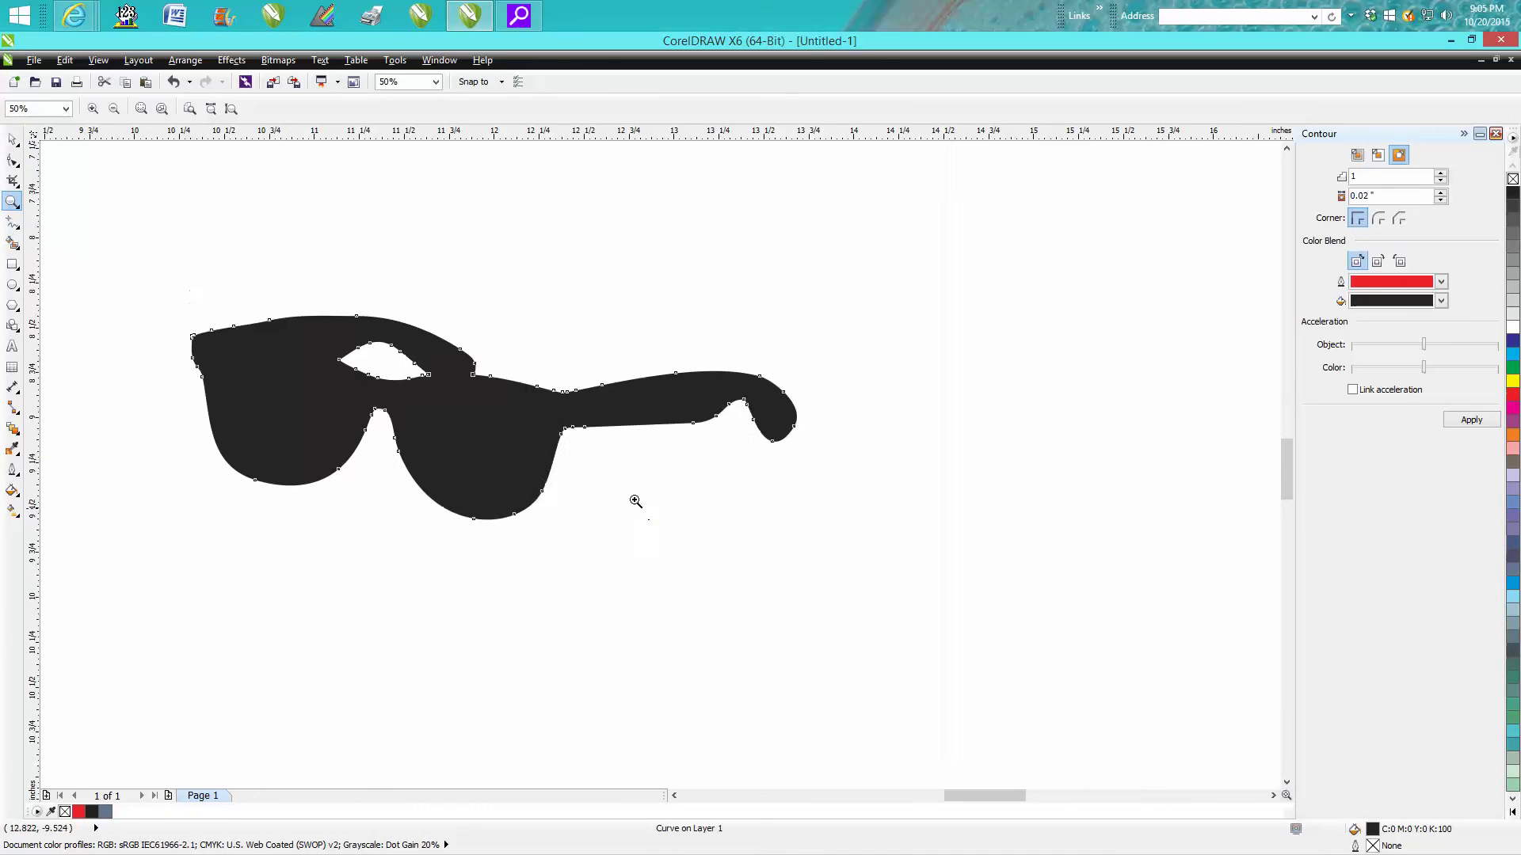
# - Apply the 0.02" outside contour to the sunglasses and position them at X 12, Y -9
pyautogui.click(13, 139)
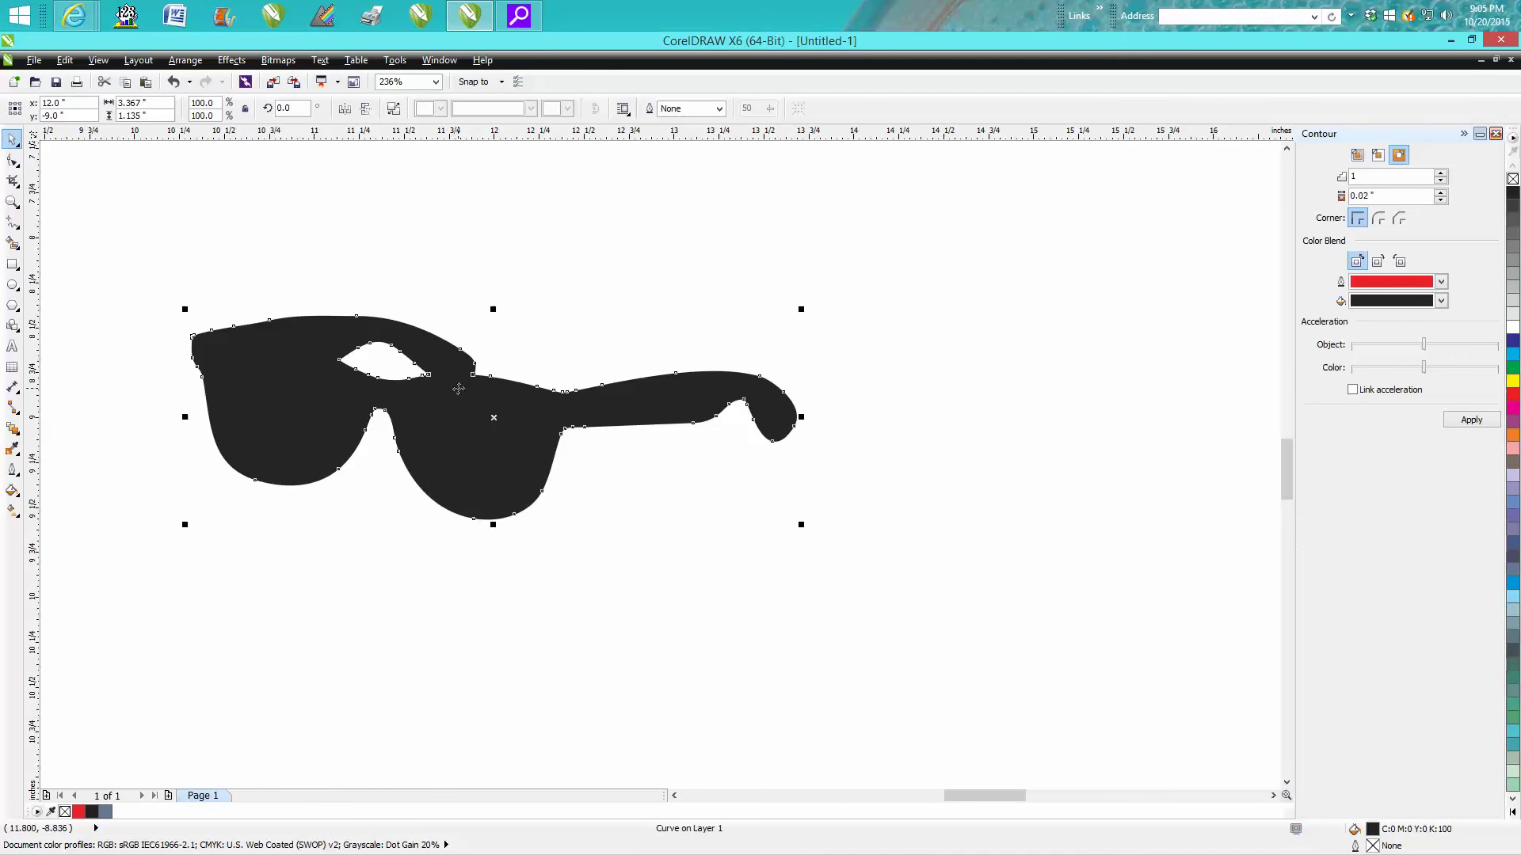
pyautogui.click(1472, 420)
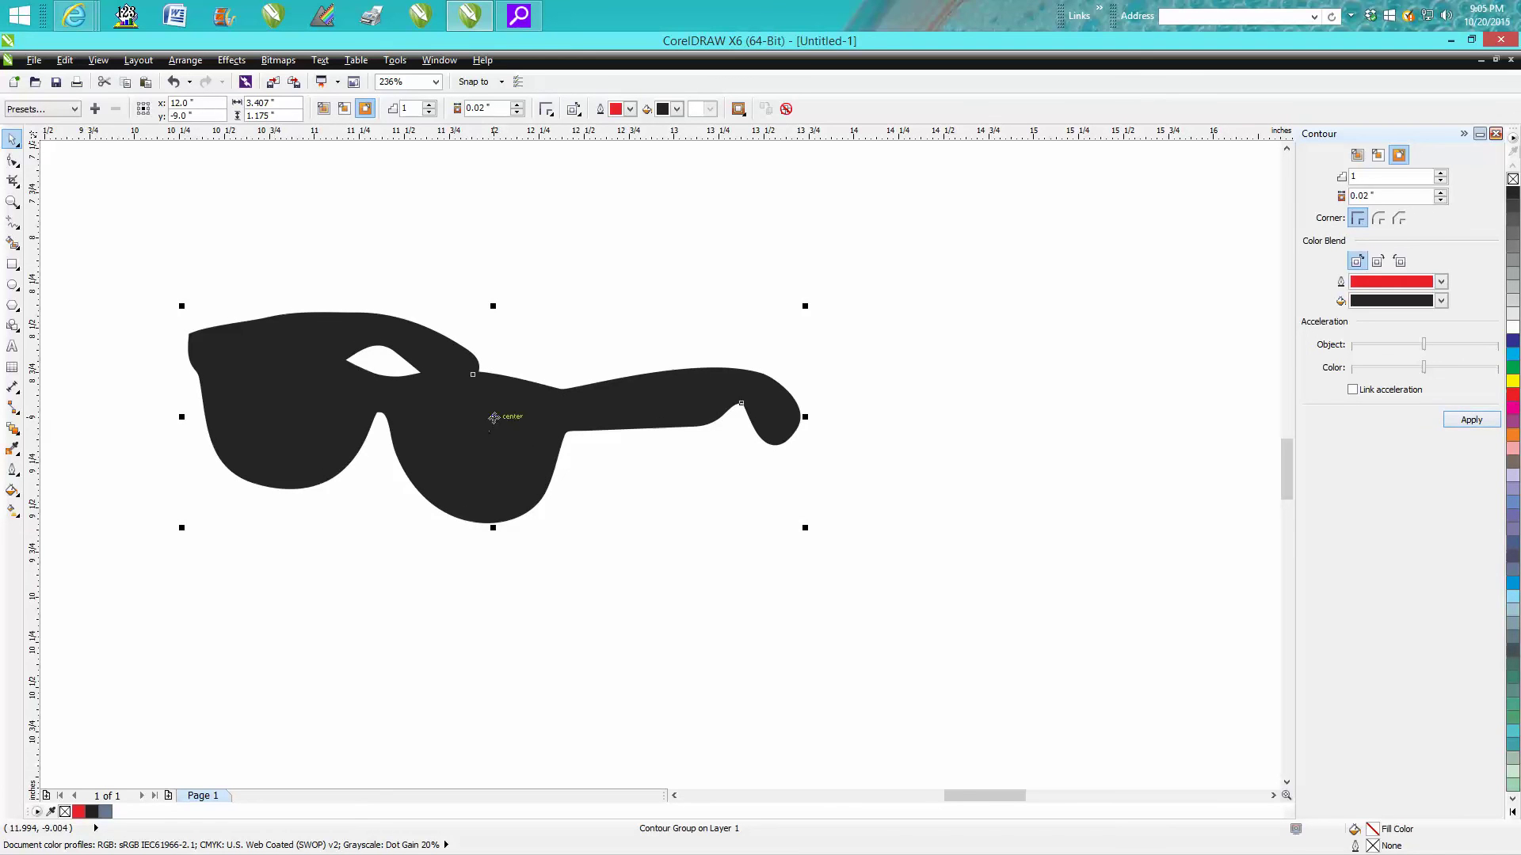
pyautogui.moveTo(496, 415); pyautogui.dragTo(487, 640)
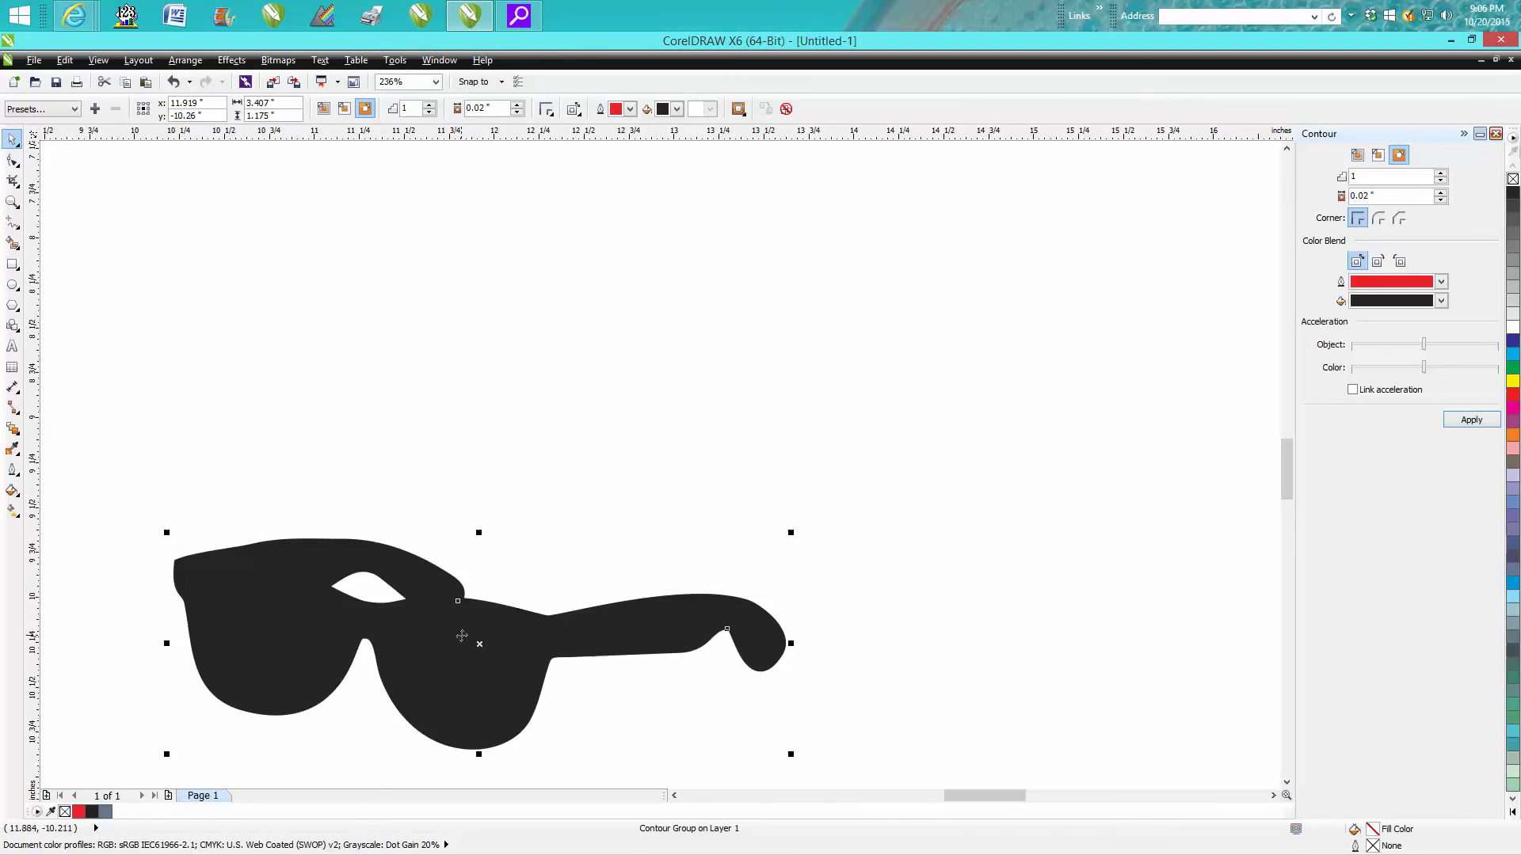
pyautogui.click(164, 102)
pyautogui.write('12')
pyautogui.press('Tab')
pyautogui.write('-9')
pyautogui.press('Return')
# - Break the sunglasses contour group apart and drag the black glasses below the upper curve
pyautogui.click(185, 60)
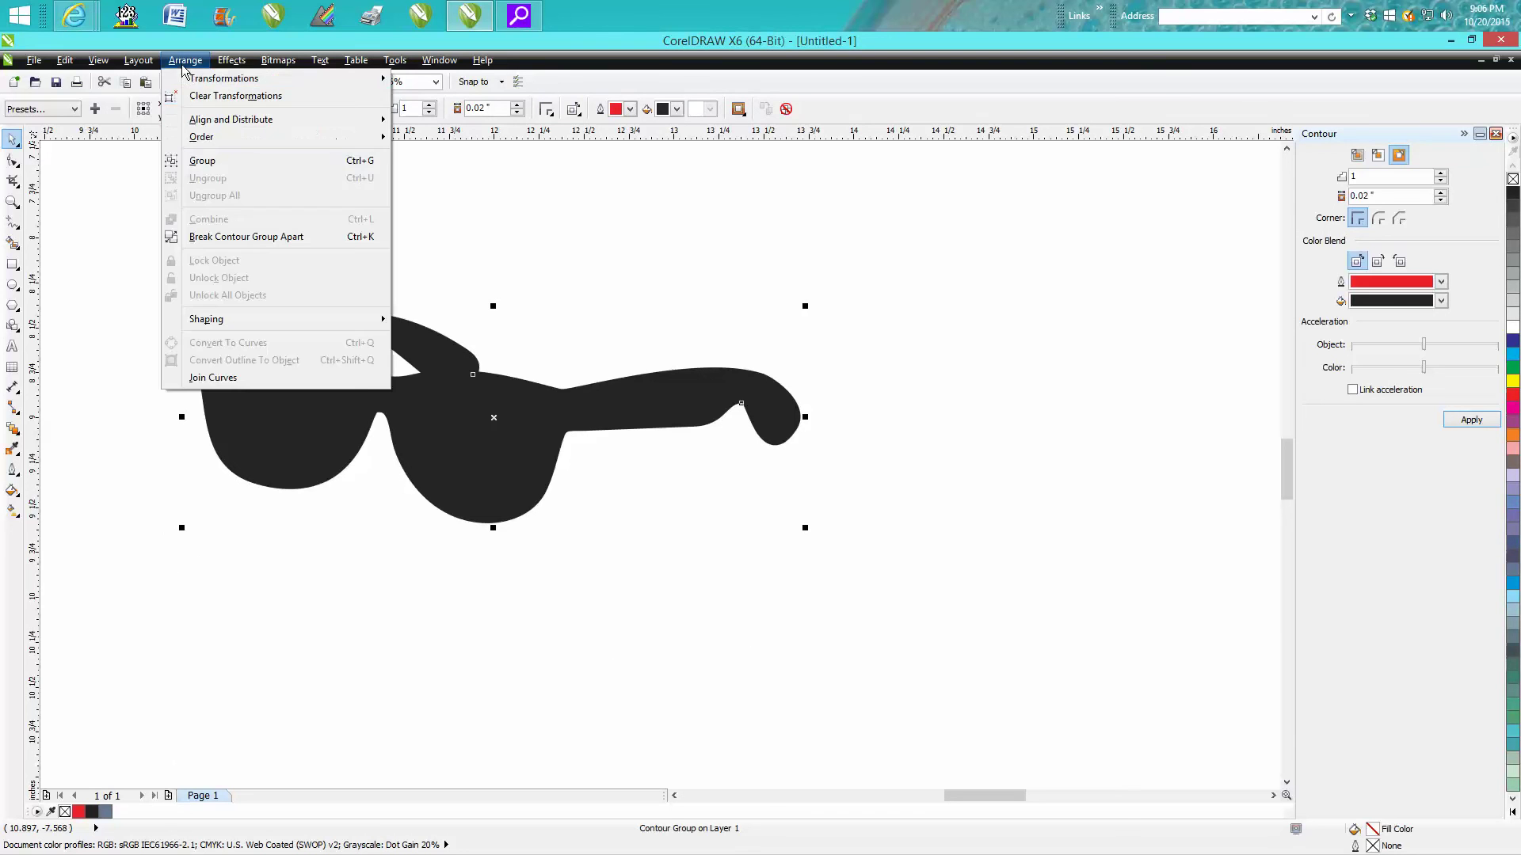
pyautogui.click(245, 237)
pyautogui.click(462, 407)
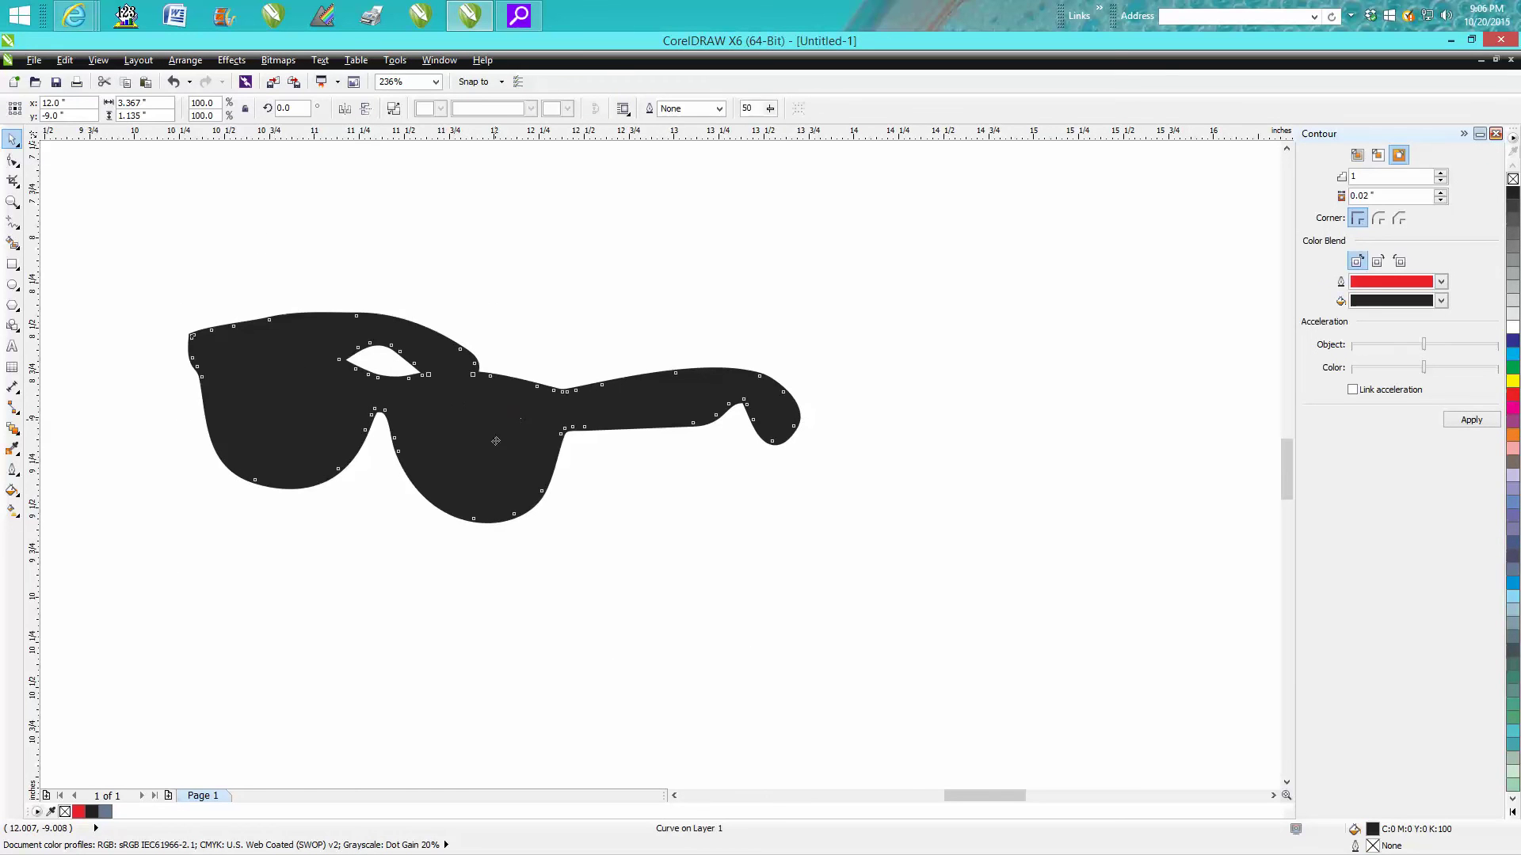
pyautogui.moveTo(493, 425); pyautogui.dragTo(490, 646)
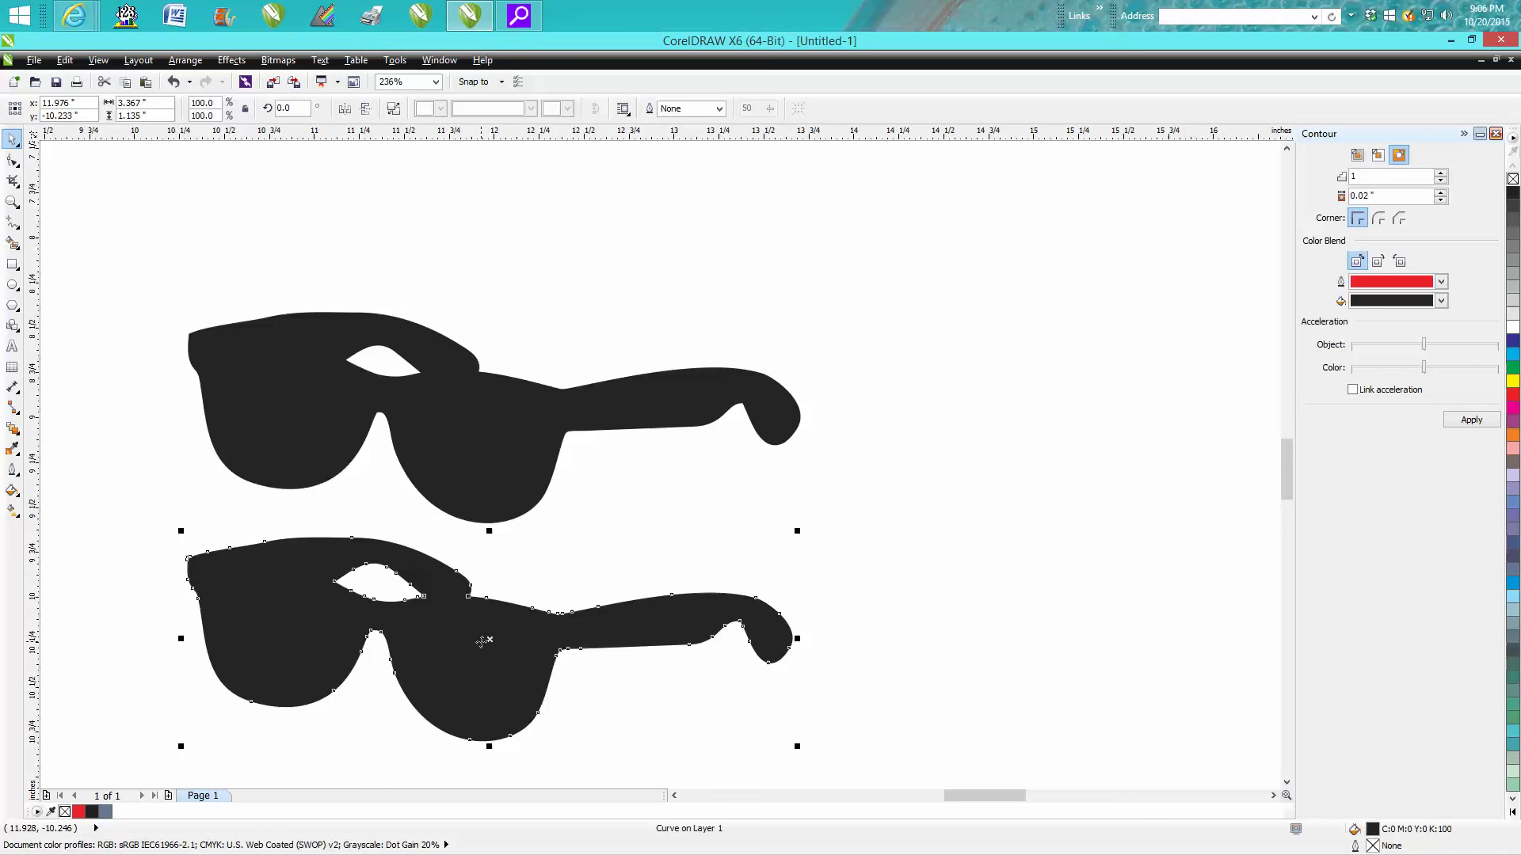
pyautogui.click(499, 484)
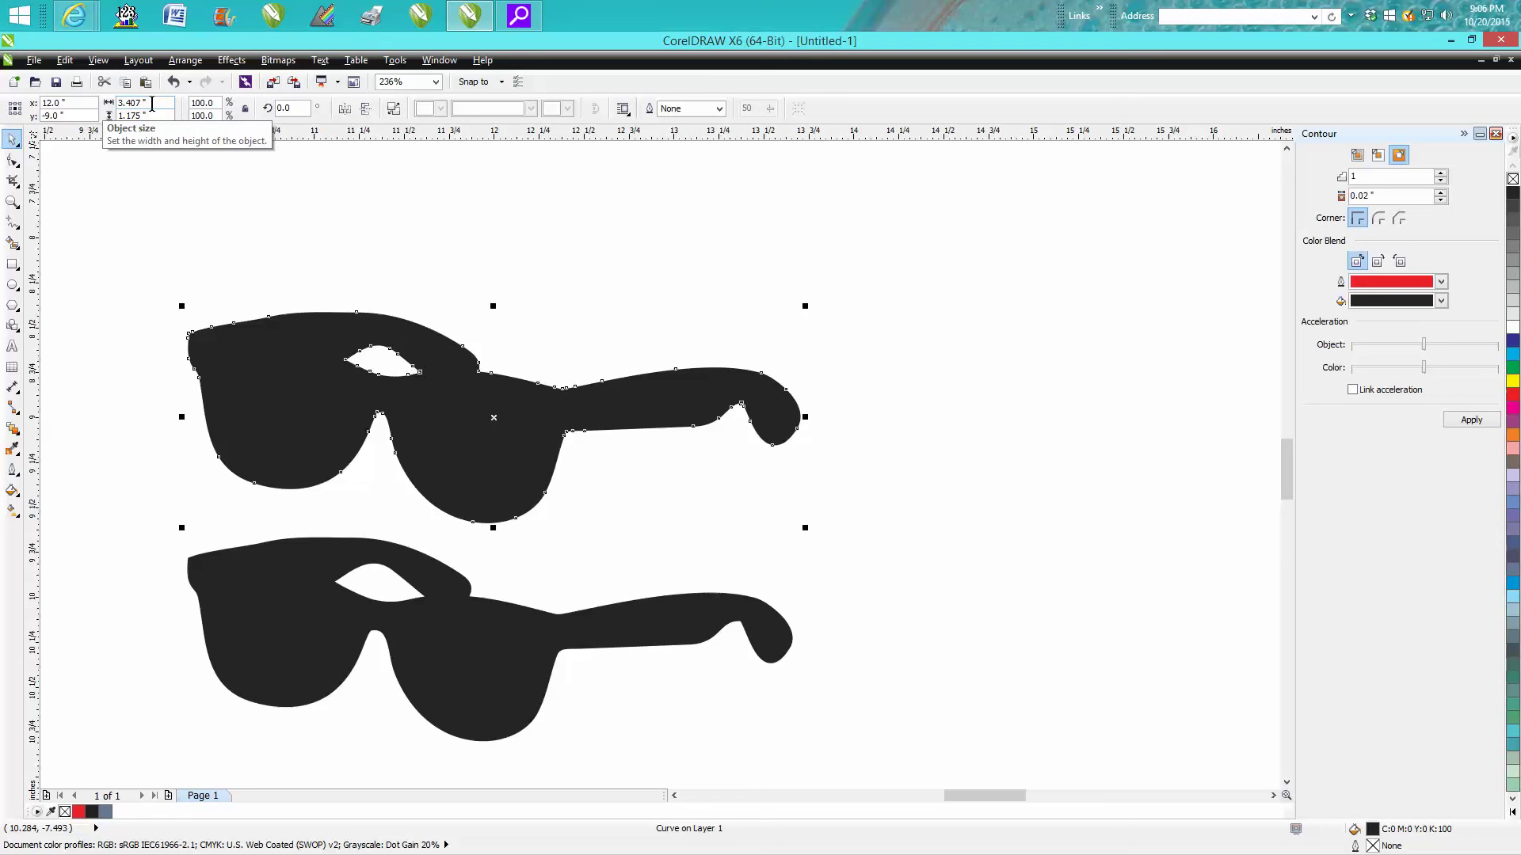
pyautogui.click(477, 637)
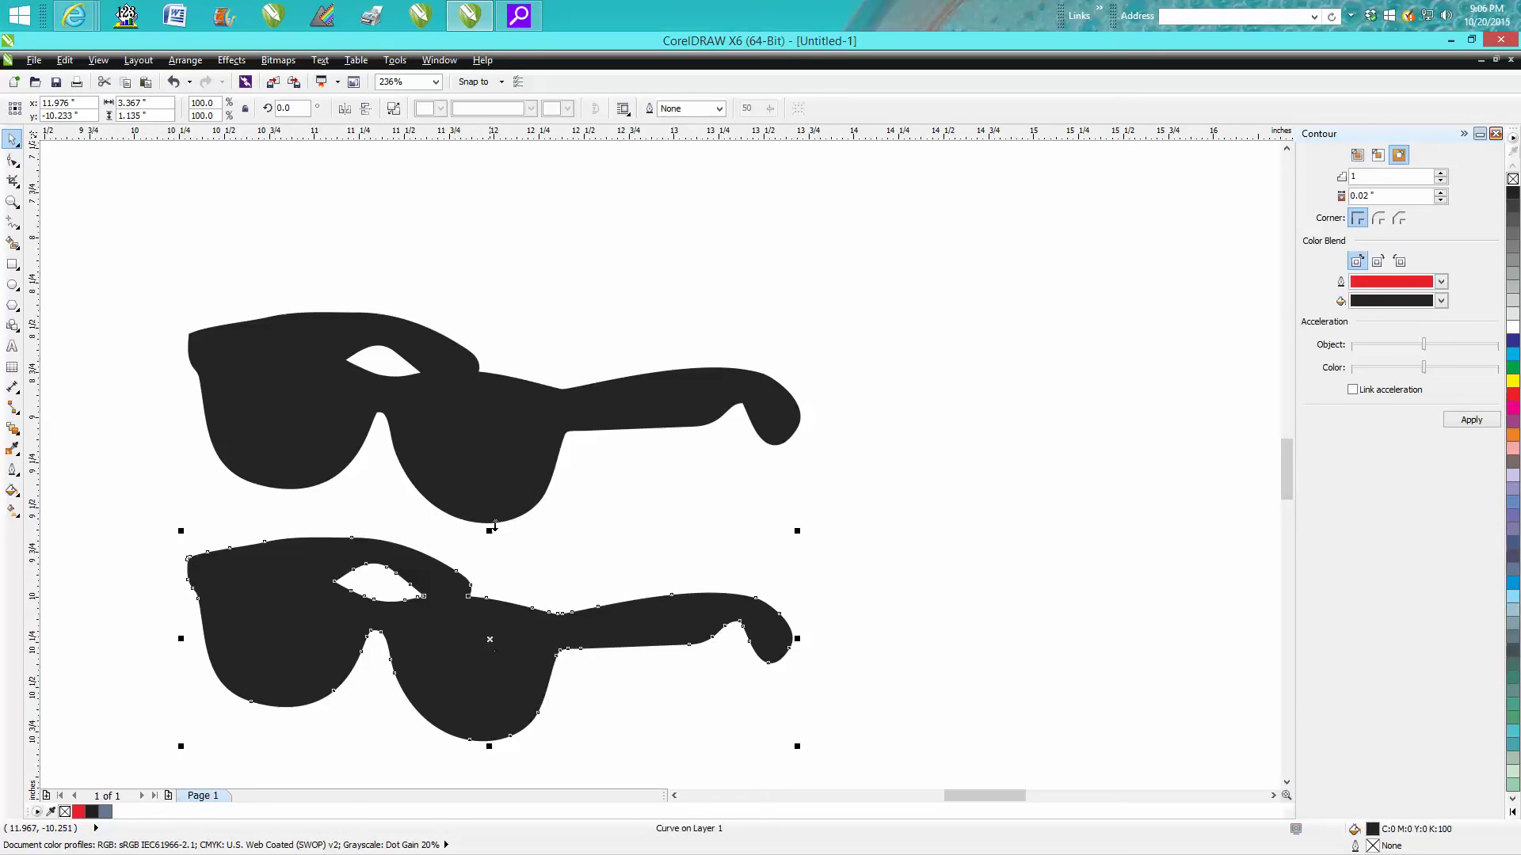
pyautogui.click(497, 439)
# - Give the upper curve no fill and a red outline, then move the black glasses inside it
pyautogui.click(1511, 181)
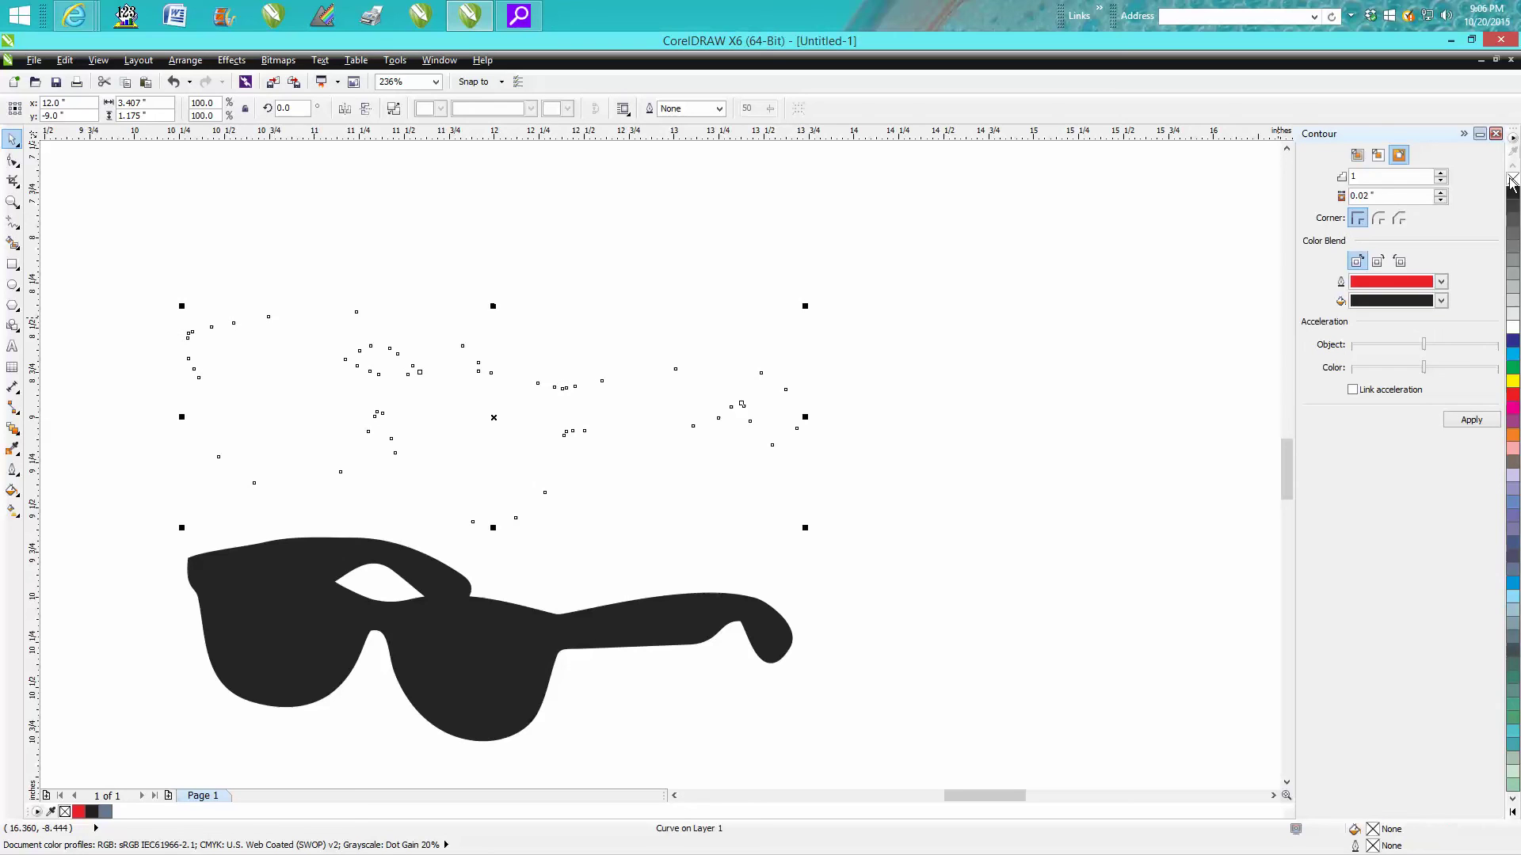
pyautogui.rightClick(1515, 396)
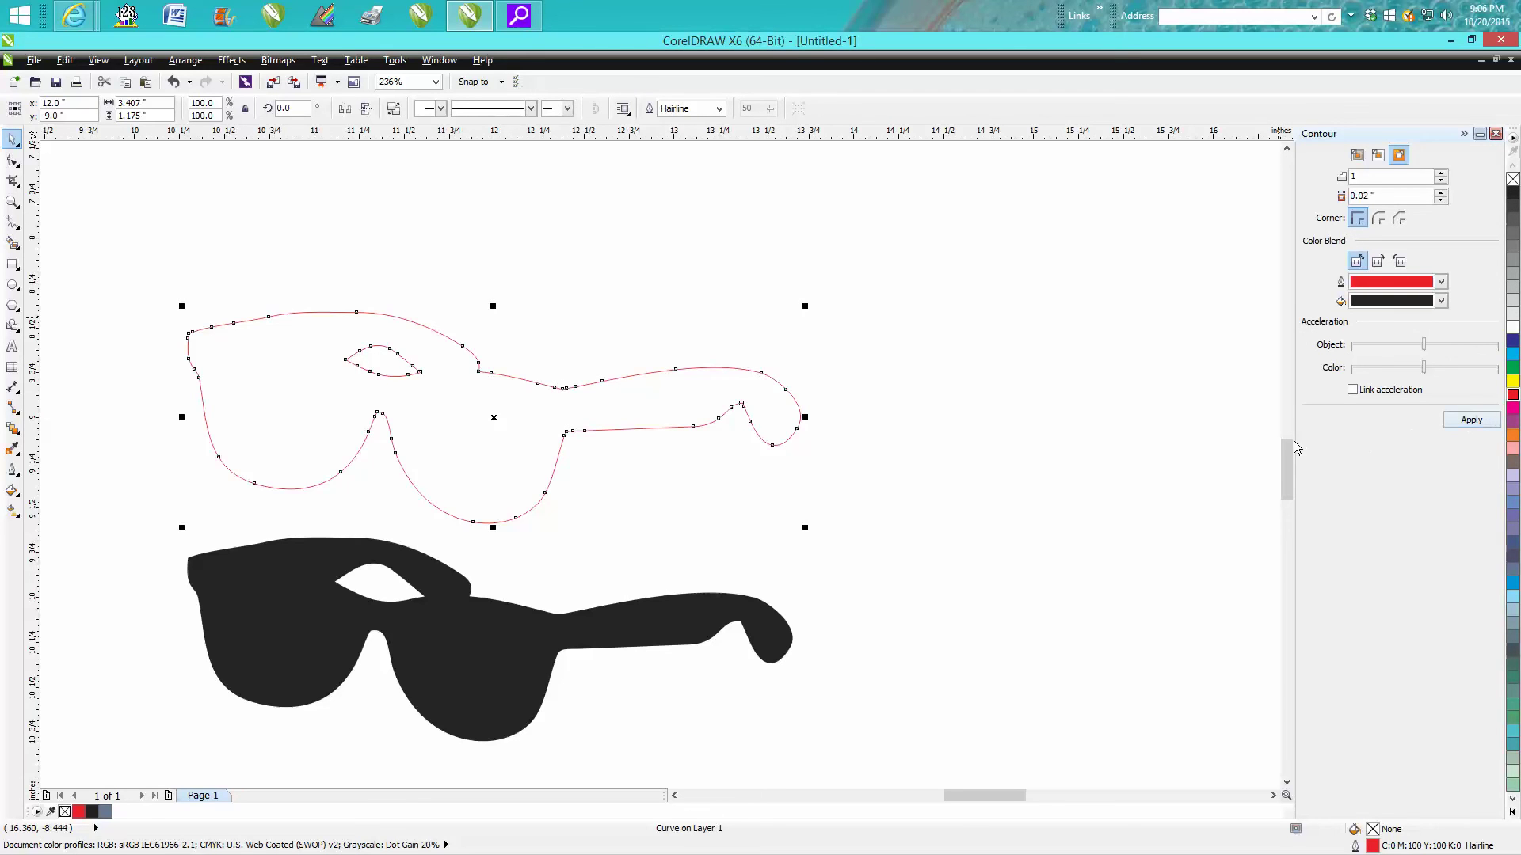
pyautogui.click(672, 623)
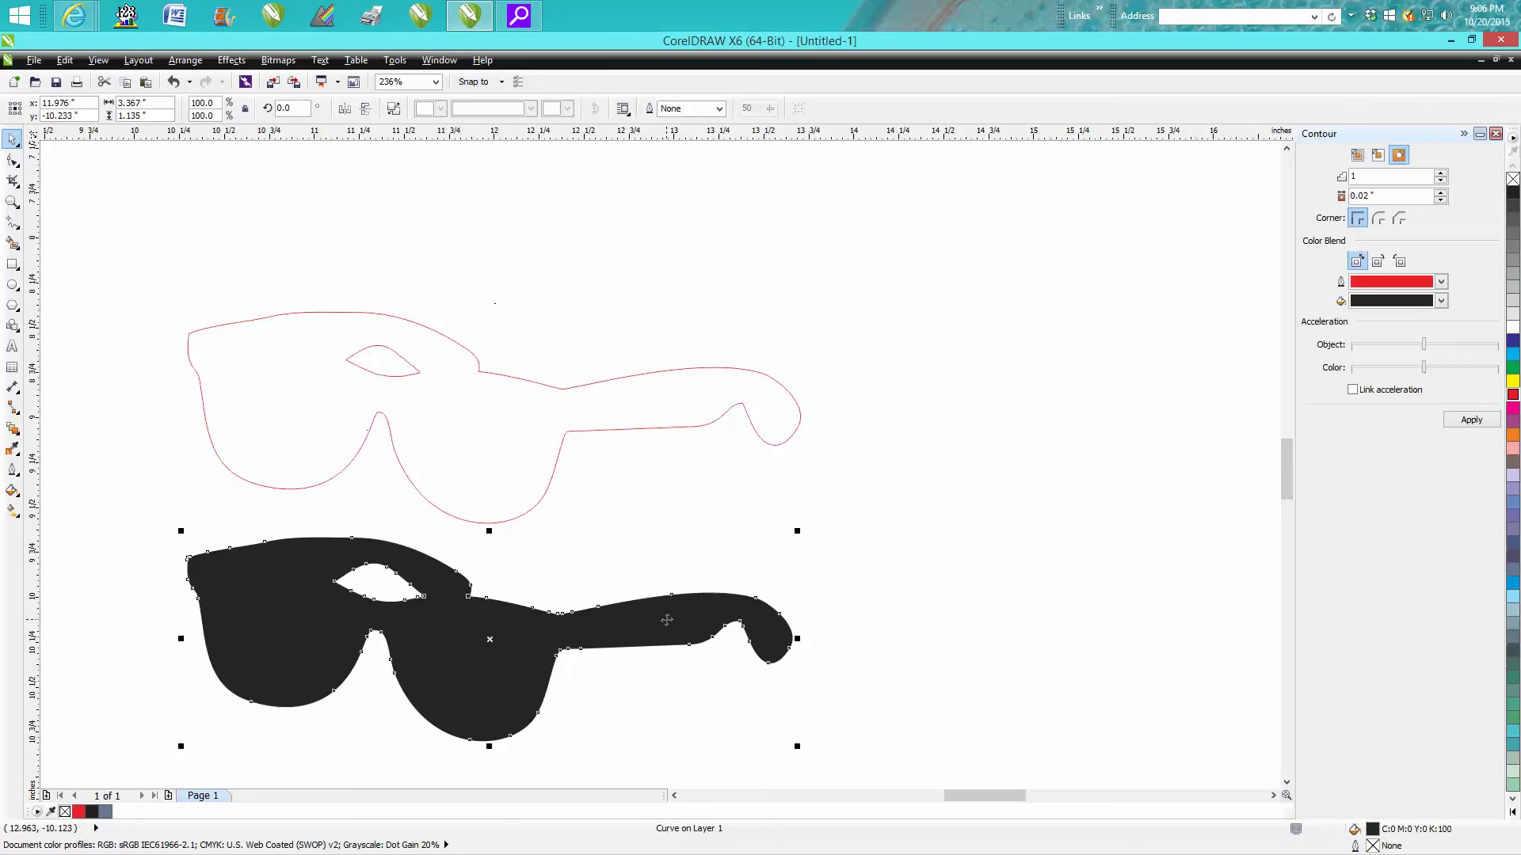
pyautogui.moveTo(665, 621); pyautogui.dragTo(670, 403)
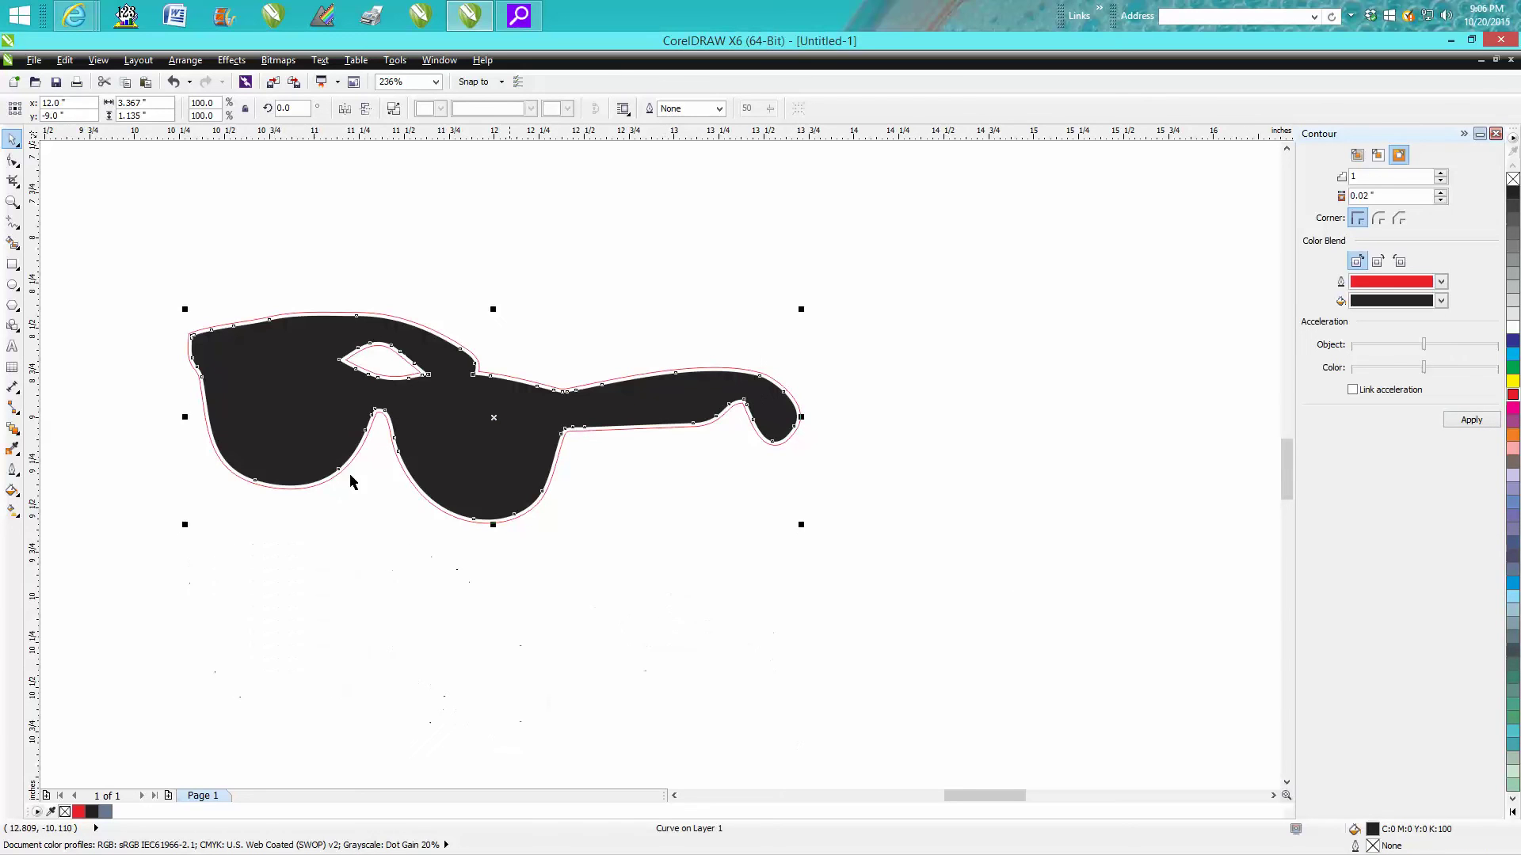
pyautogui.click(11, 201)
pyautogui.moveTo(133, 263); pyautogui.dragTo(913, 538)
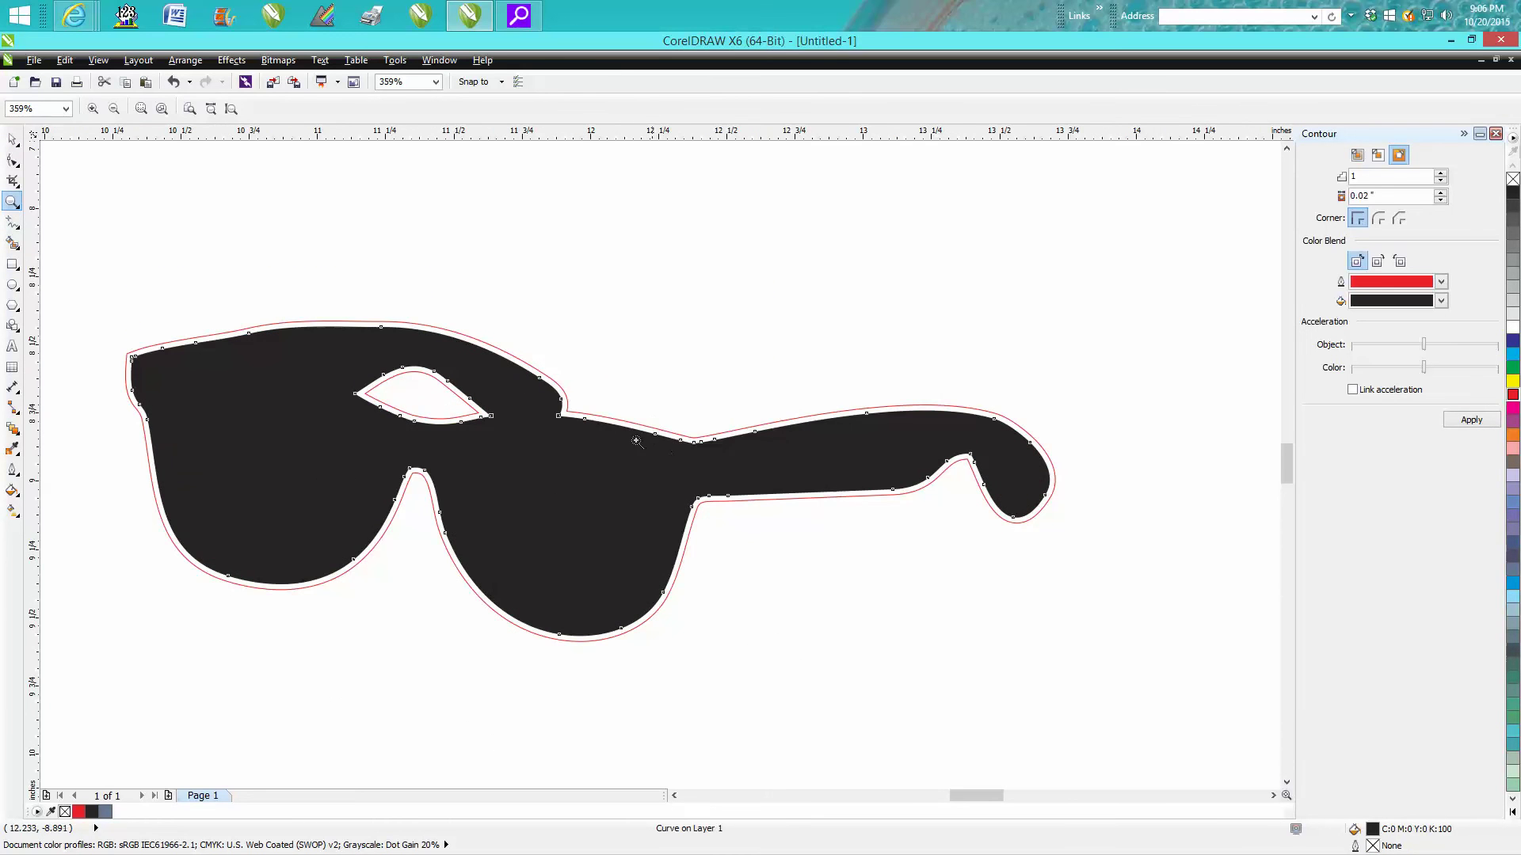
# - Break the red sunglasses contour into separate curves and remove the inner eye-hole line
pyautogui.click(12, 139)
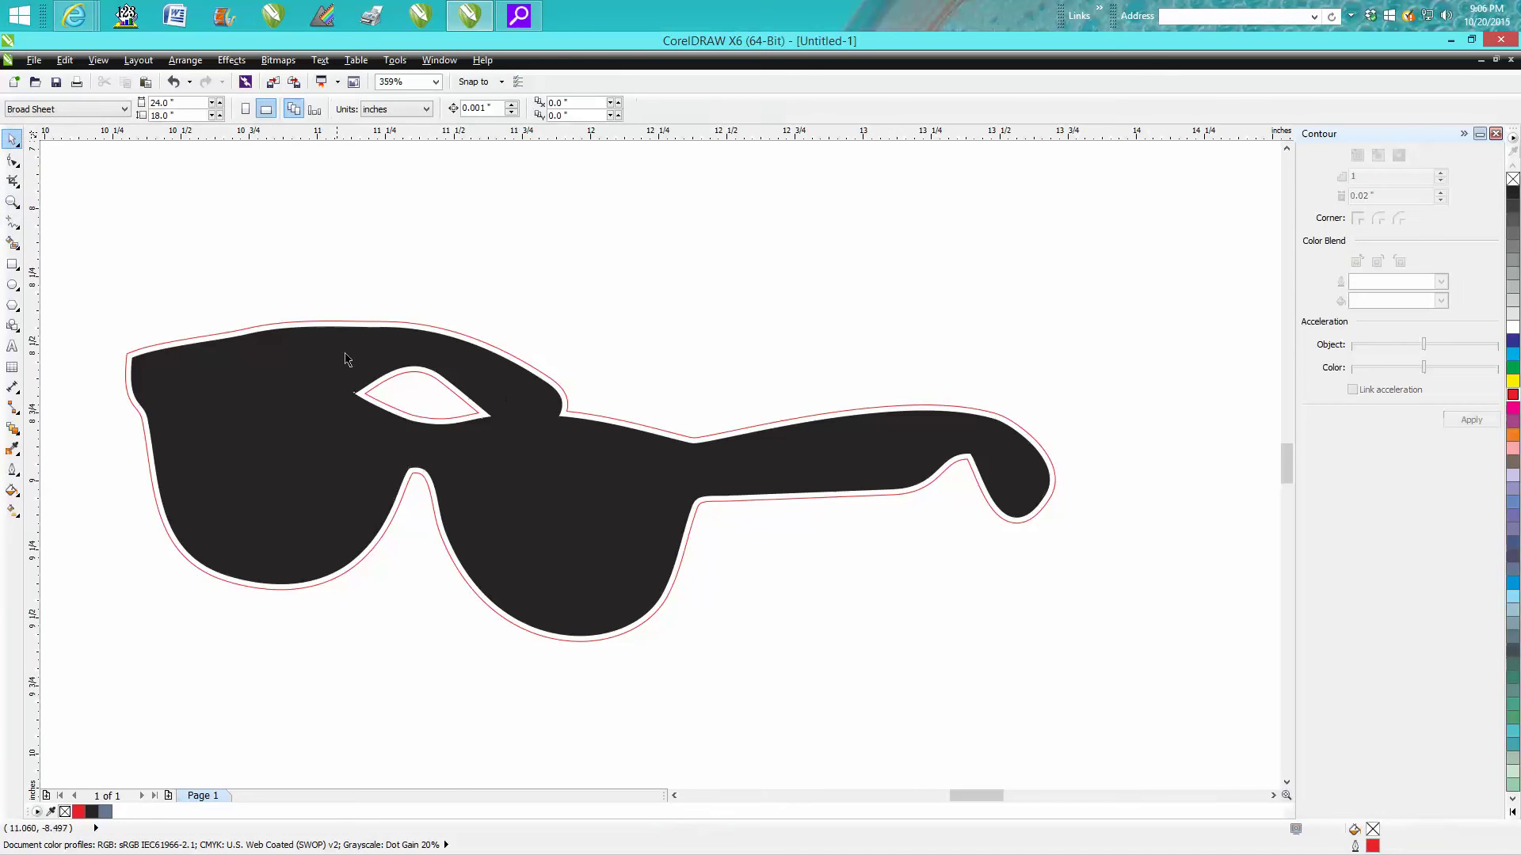
pyautogui.click(410, 373)
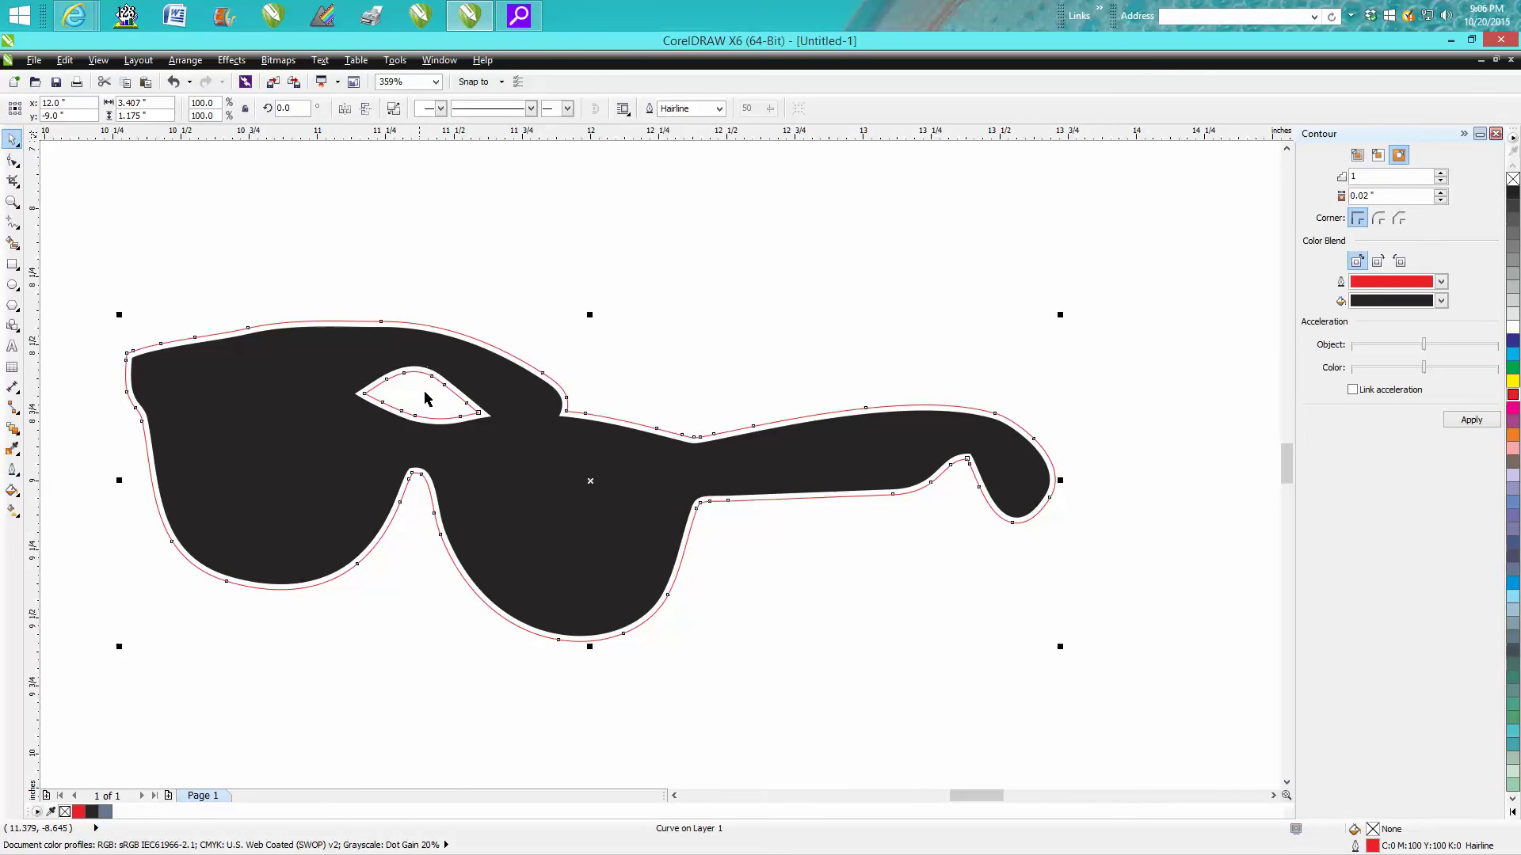
pyautogui.click(186, 60)
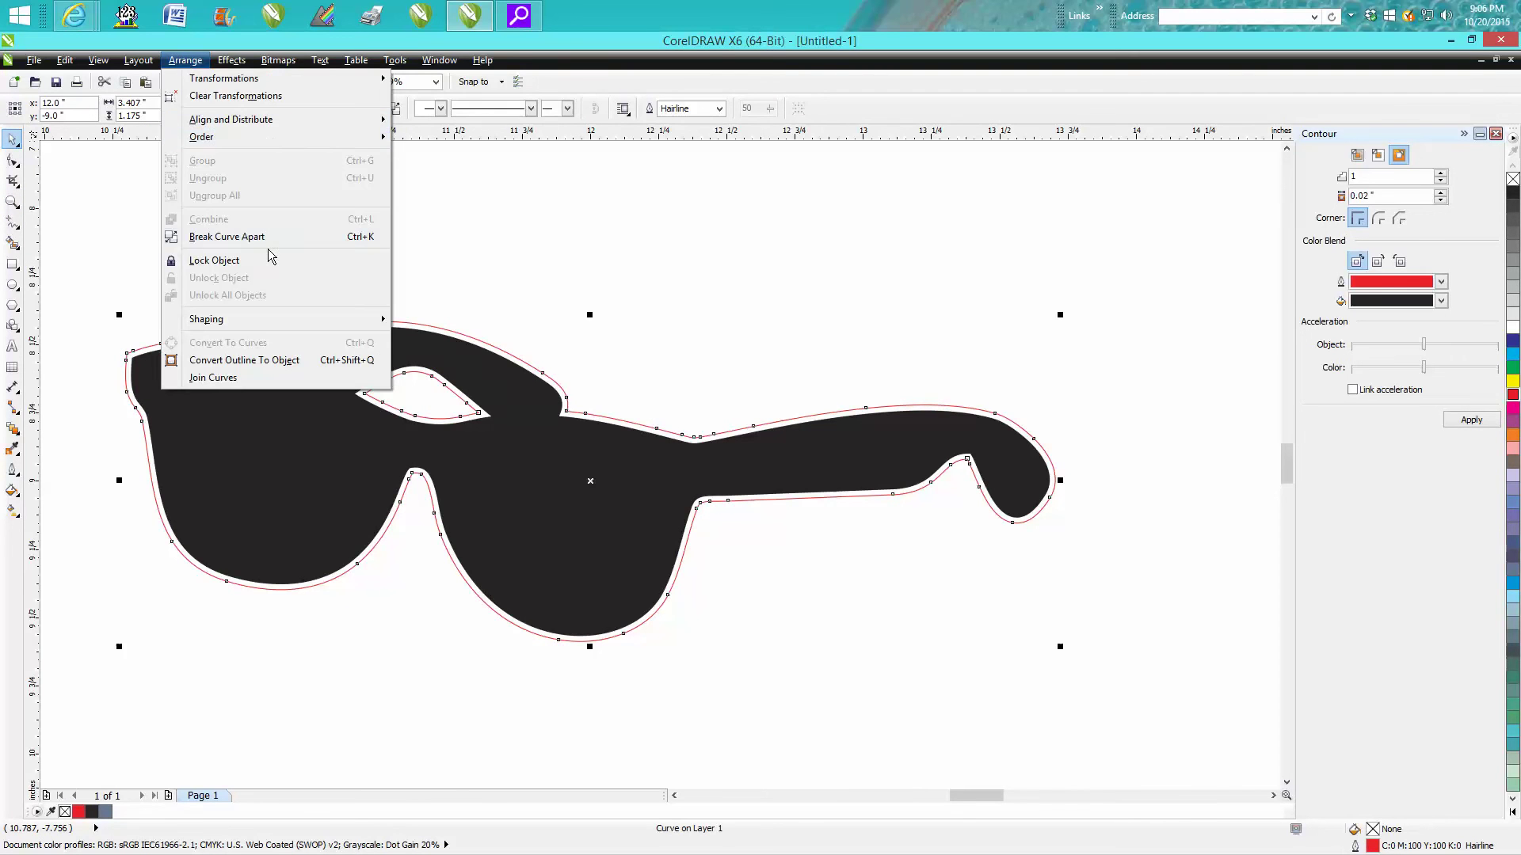
pyautogui.click(238, 236)
pyautogui.press('Escape')
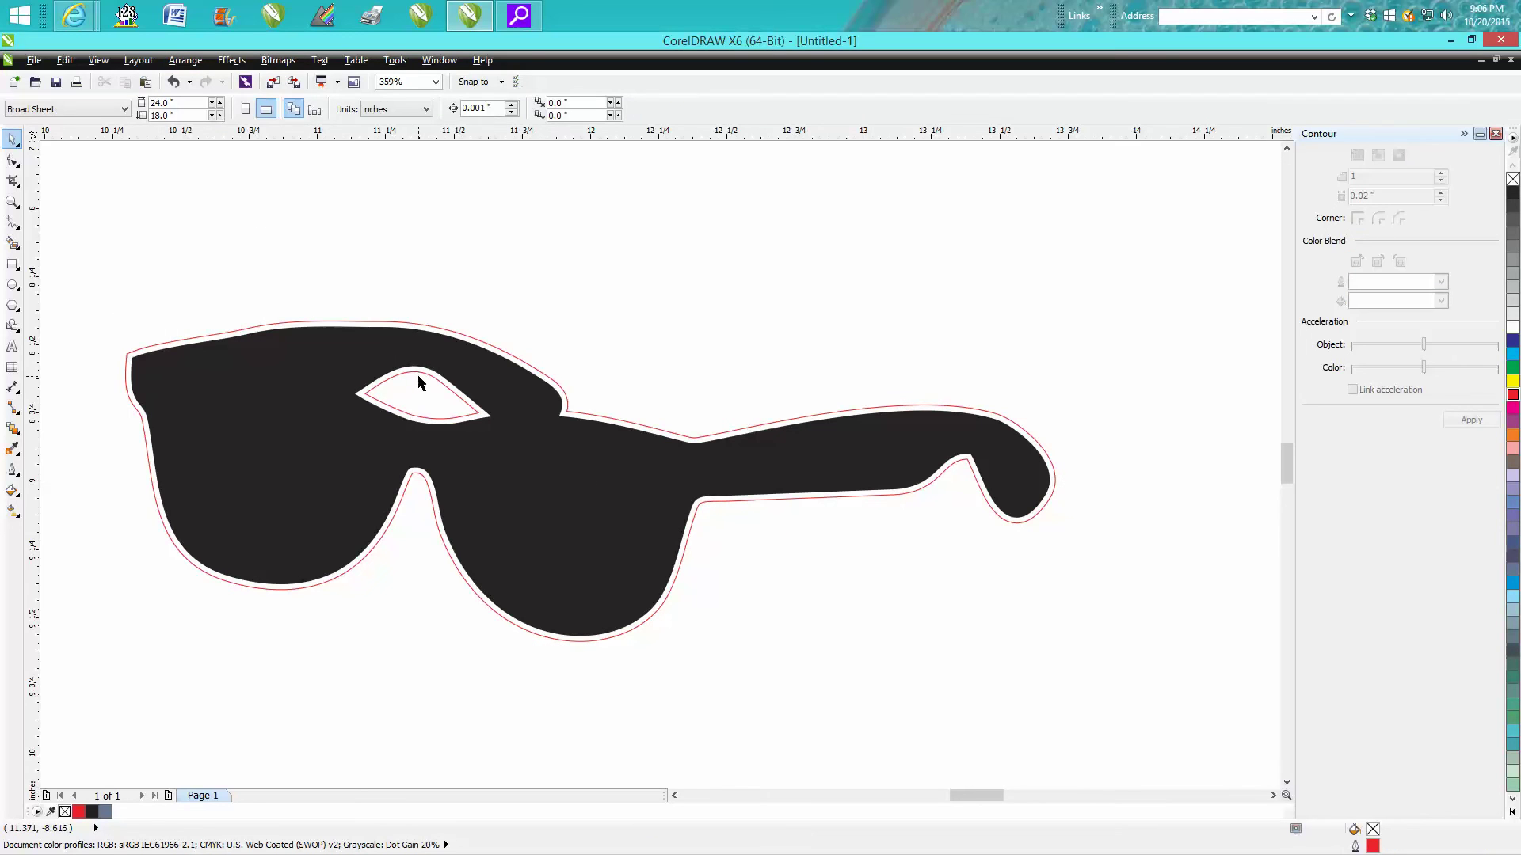
pyautogui.click(420, 375)
pyautogui.press('Escape')
# - Drag the remaining red outer outline up and right, away from the black glasses
pyautogui.click(586, 424)
pyautogui.moveTo(586, 424); pyautogui.dragTo(764, 242)
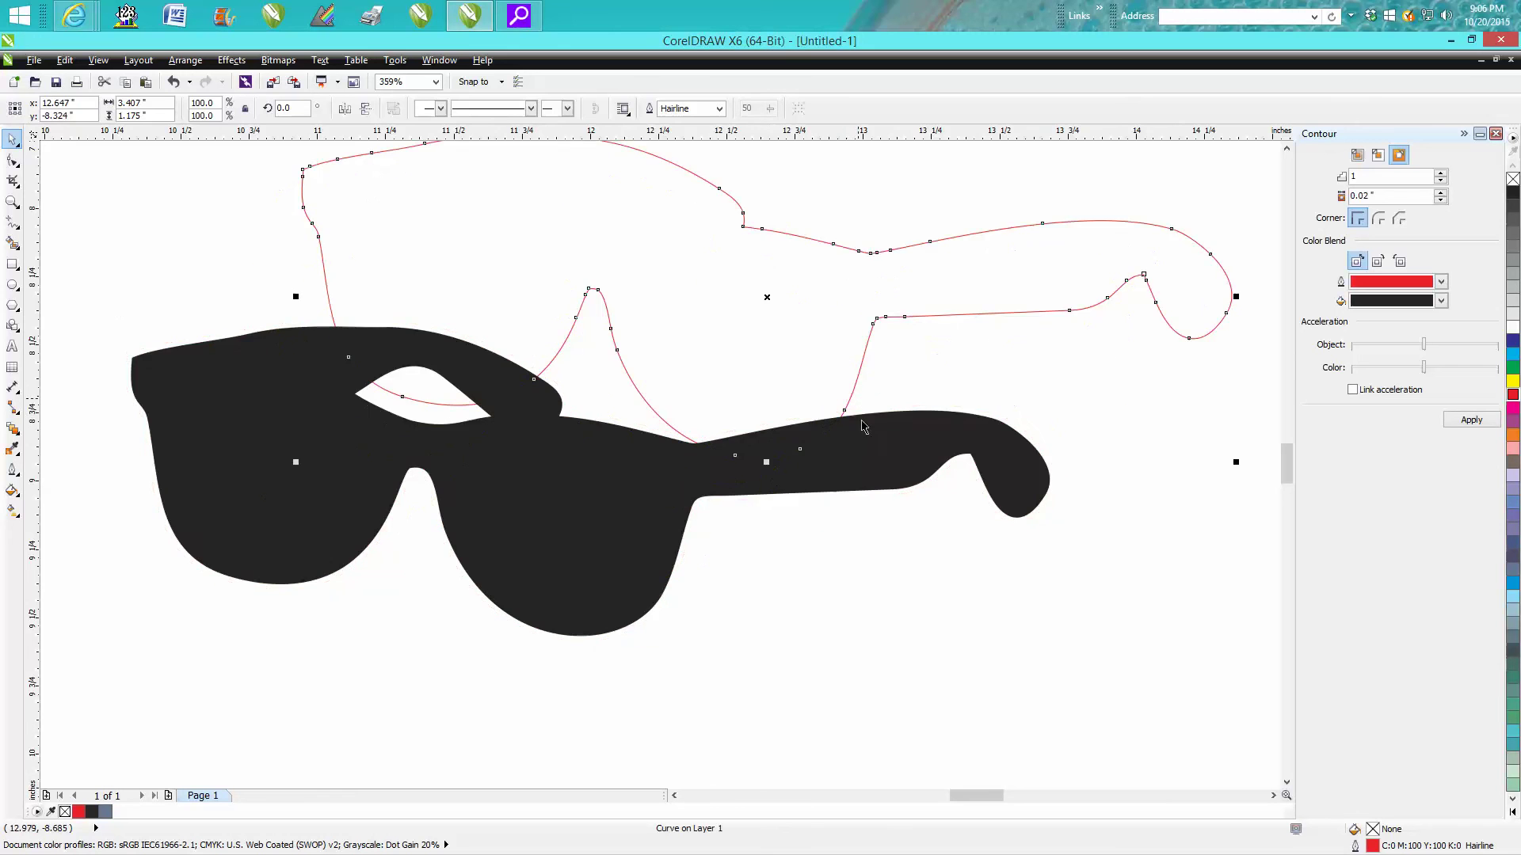
pyautogui.scroll(-2, 854, 448)
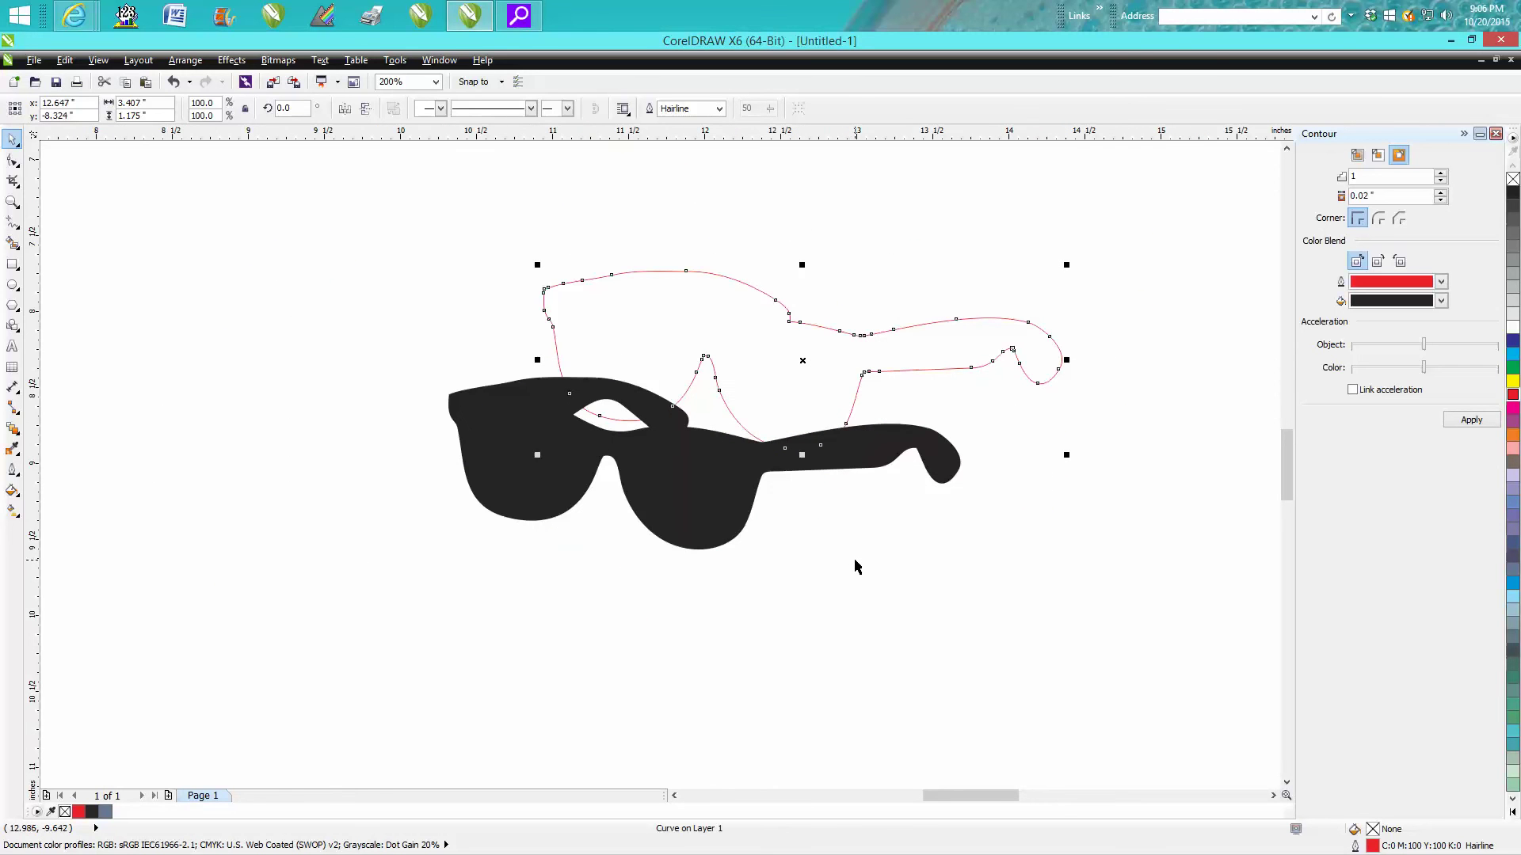